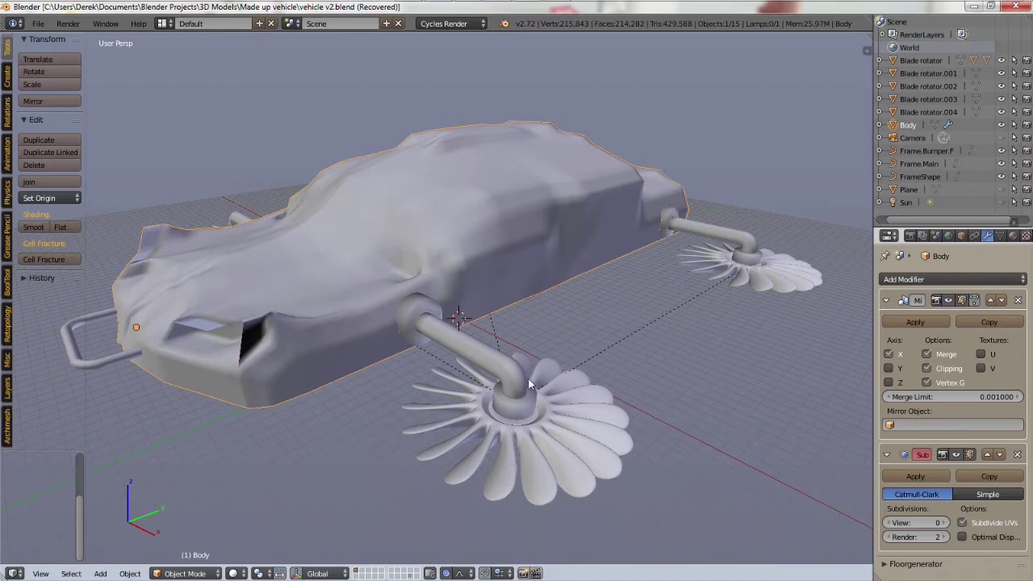
Step: Start a new scene, hide the camera and switch to the top view
click(42, 24)
click(48, 41)
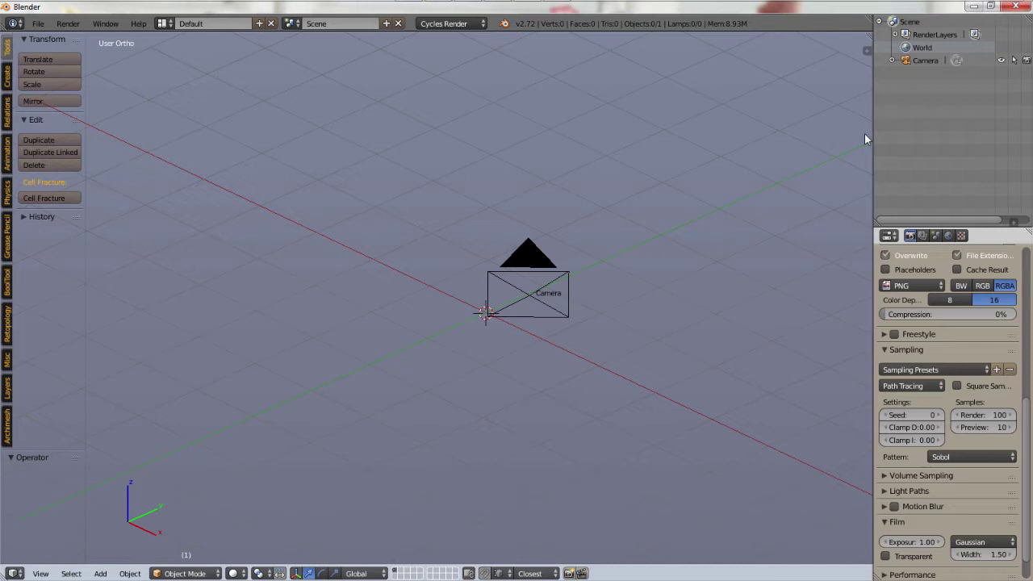
click(1002, 60)
scroll(499, 302, down, 3)
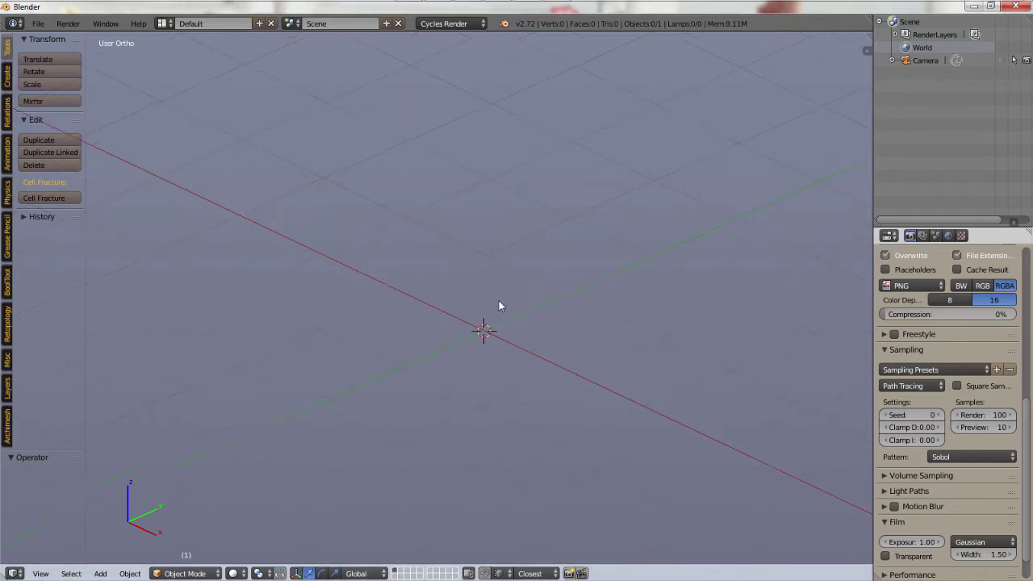
scroll(508, 296, down, 2)
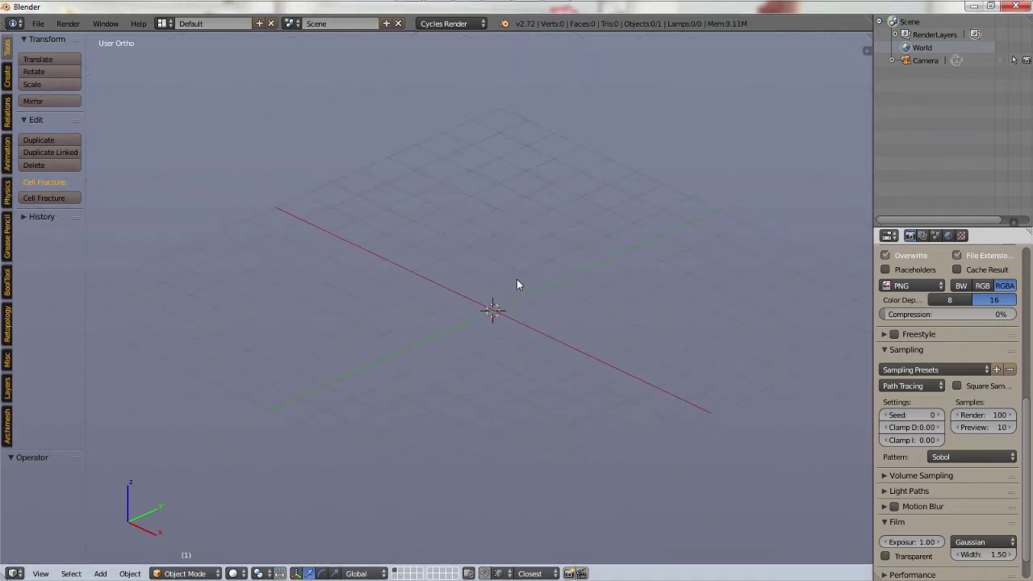
key(KP_7)
scroll(643, 355, up, 3)
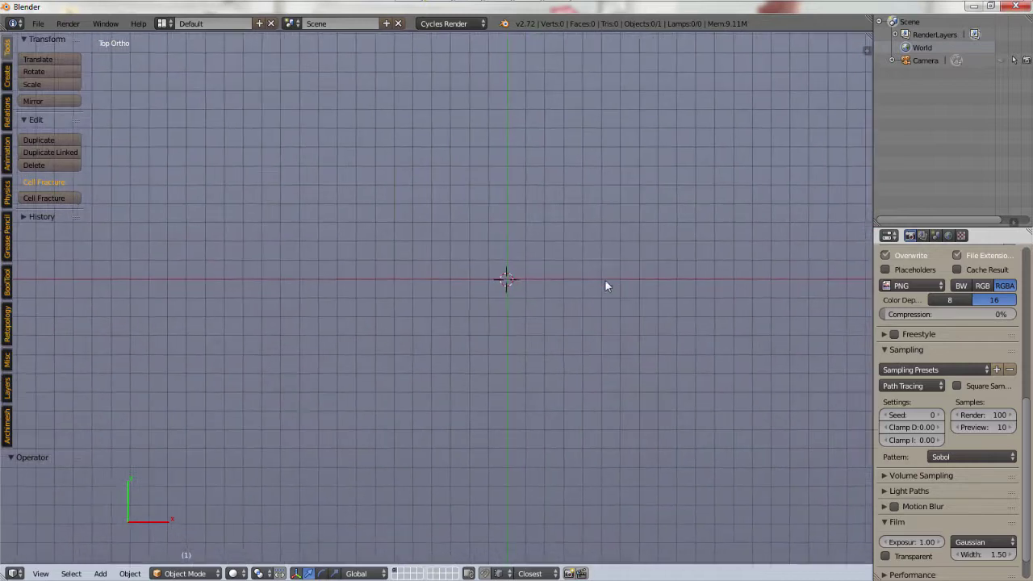
Step: Add a circle mesh at the centre and set its vertex count to 36
key(shift+a)
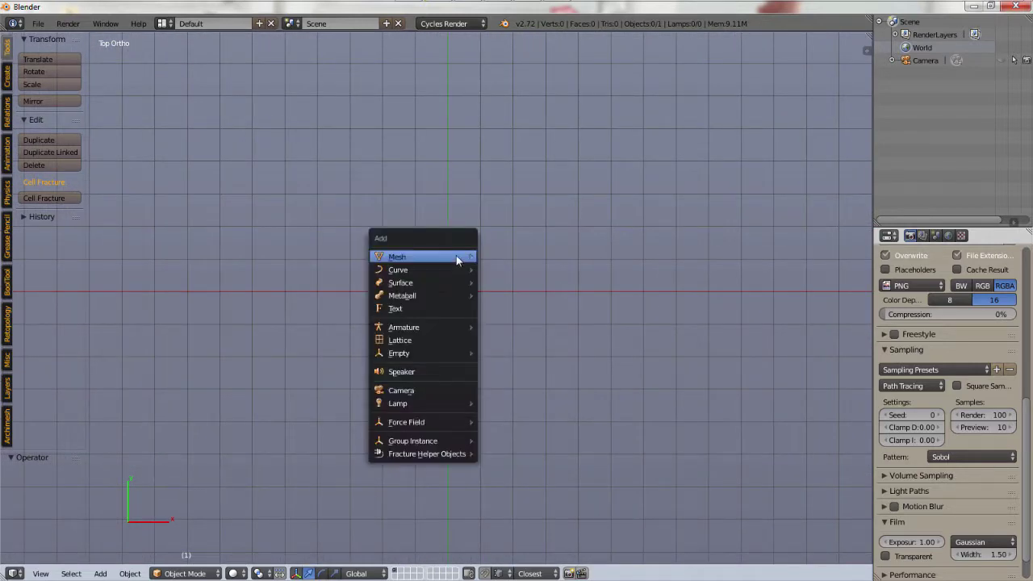
mouse_move(456, 256)
click(528, 284)
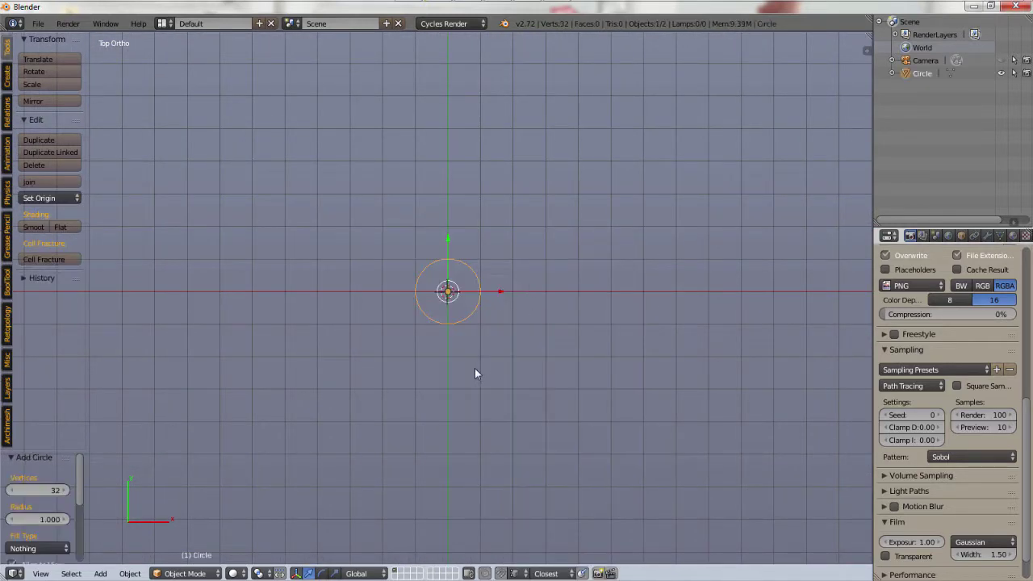
scroll(484, 345, up, 2)
middle_drag(494, 323, 458, 259)
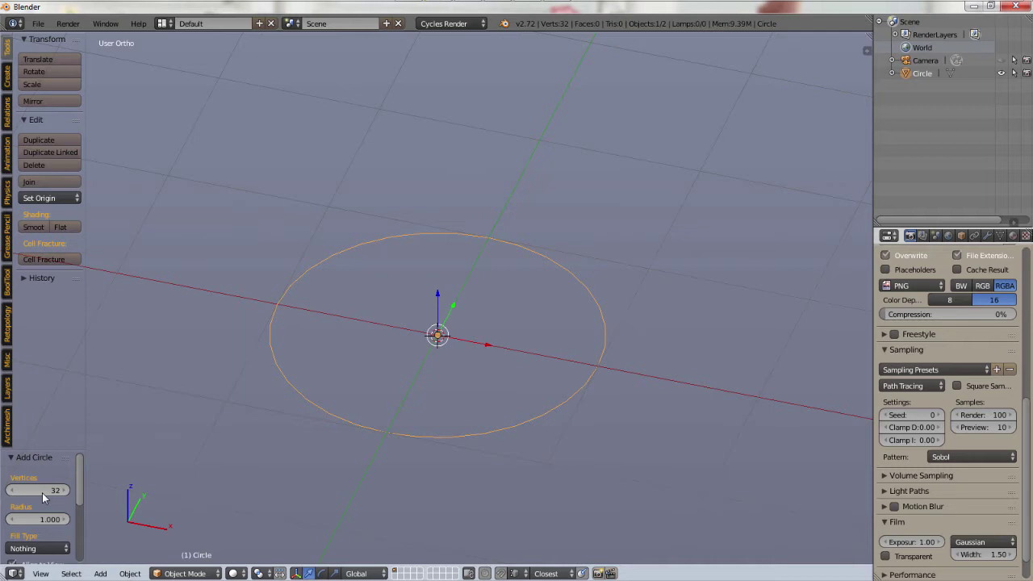
drag(71, 496, 96, 496)
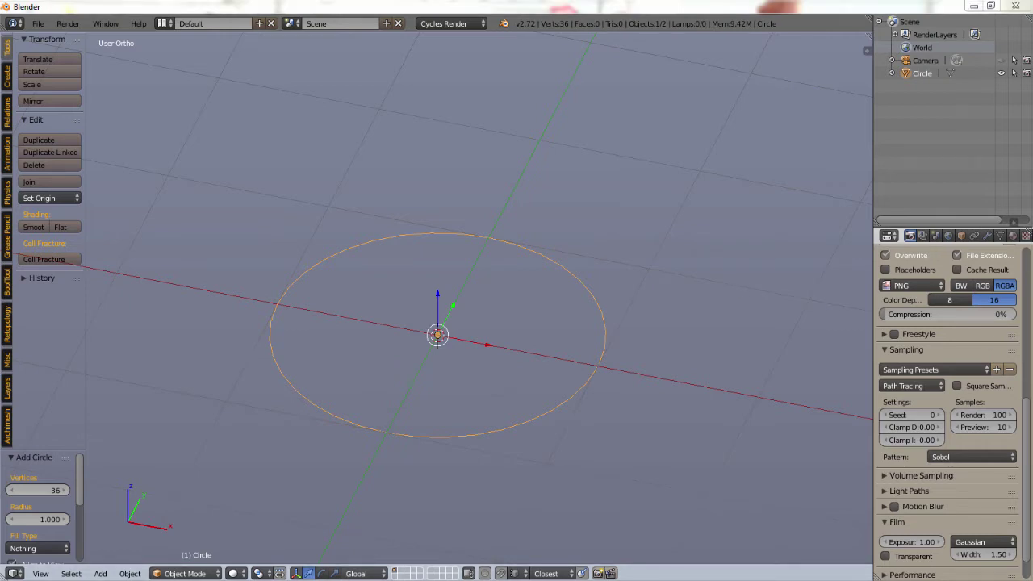
Step: In Edit Mode, extrude the circle 0.25 up along Z into a short wall
click(501, 329)
click(198, 573)
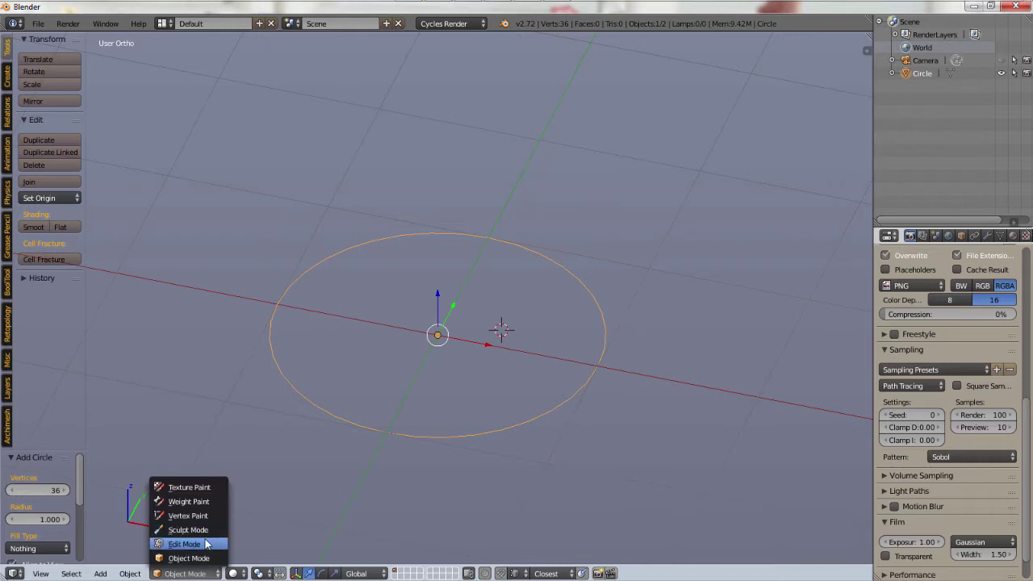
click(183, 544)
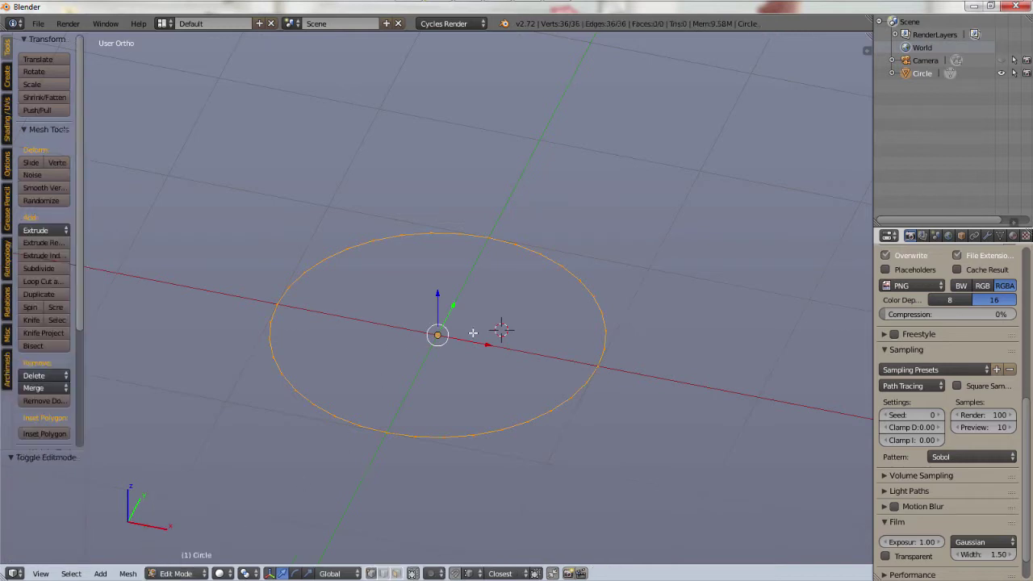
key(e)
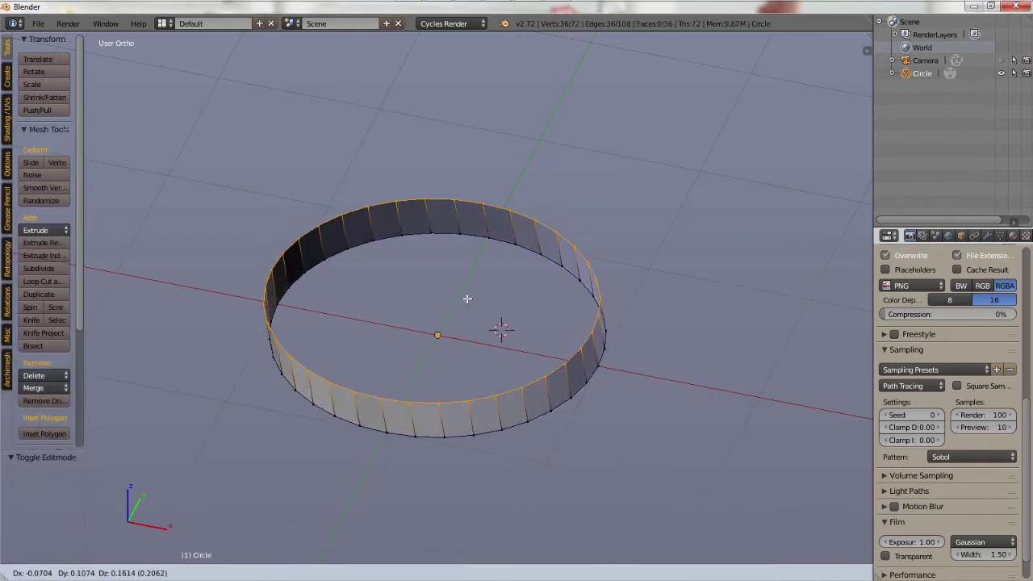
text(z)
text(0.25)
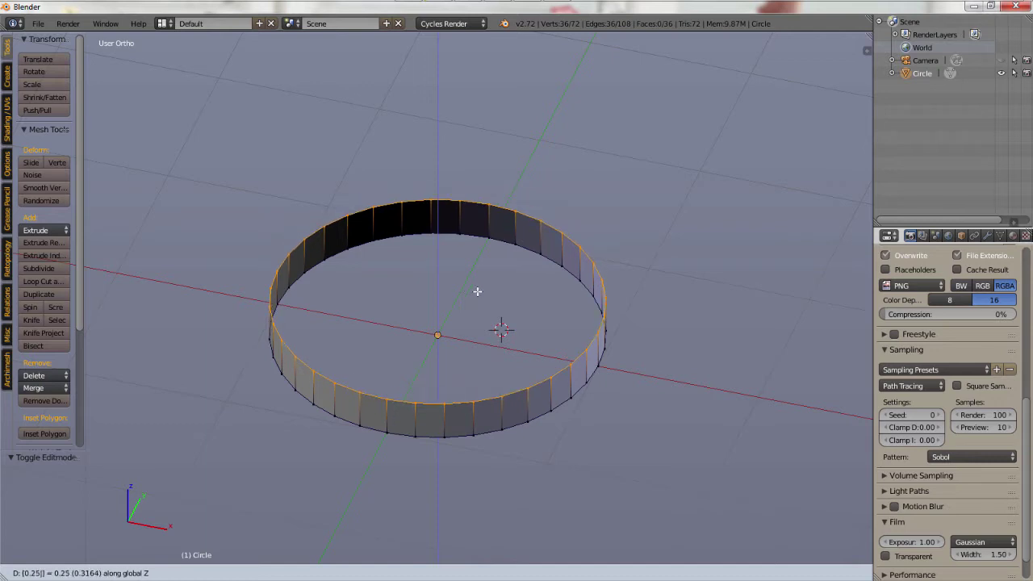
key(Return)
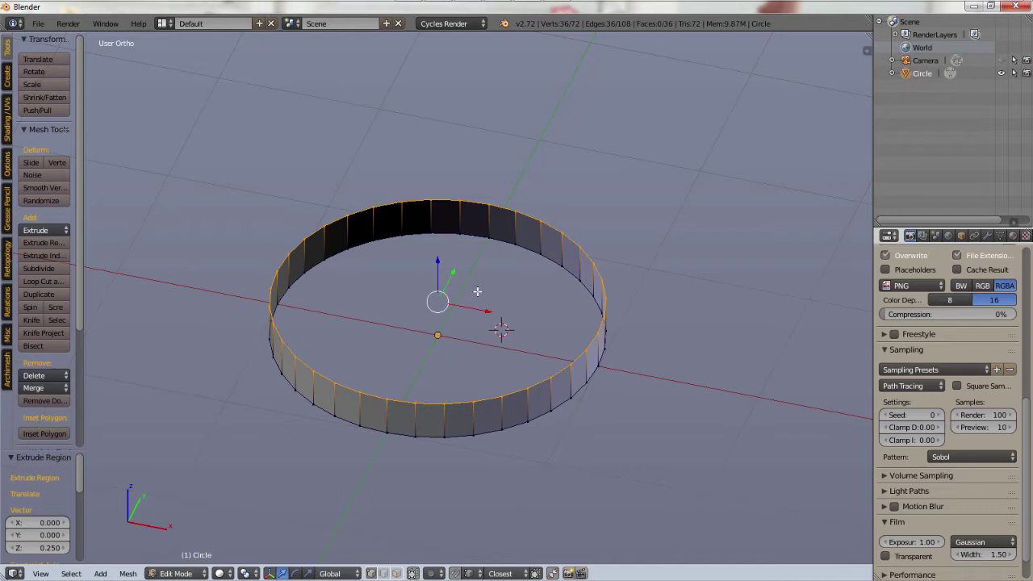
scroll(526, 258, up, 2)
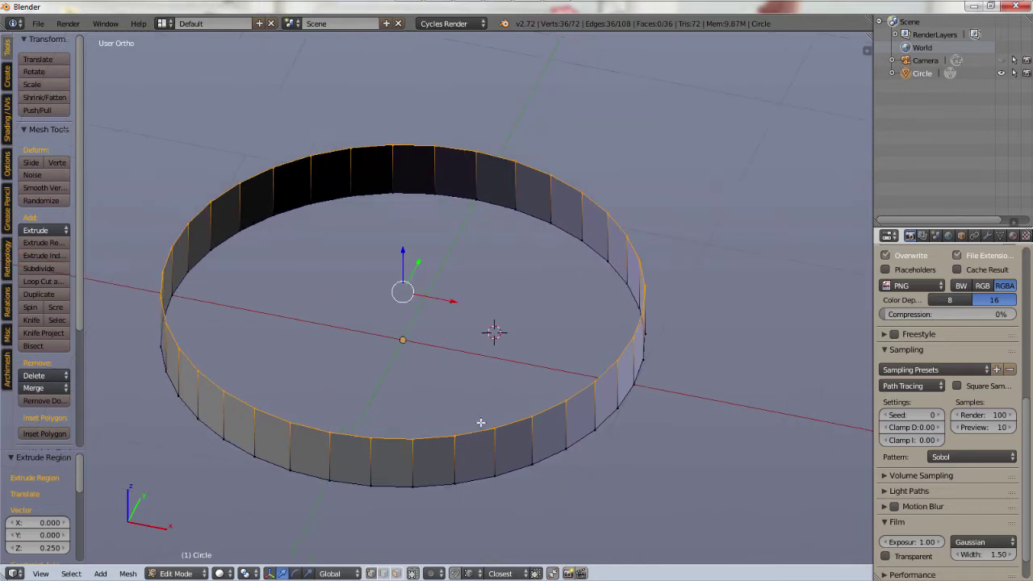
Step: Extrude the ring in place again and scale it outward by 1.493
key(a)
key(a)
scroll(485, 420, down, 2)
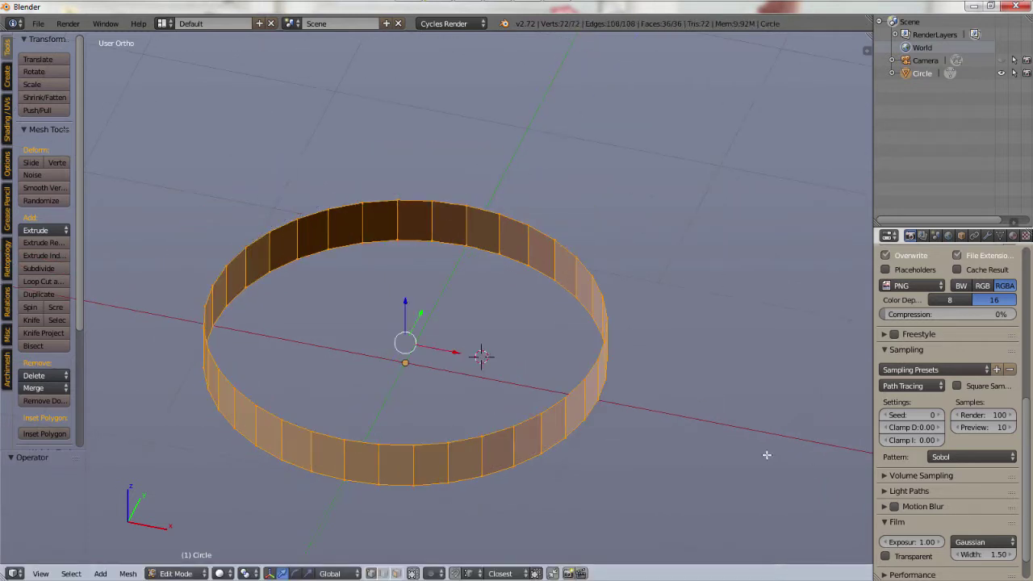
key(e)
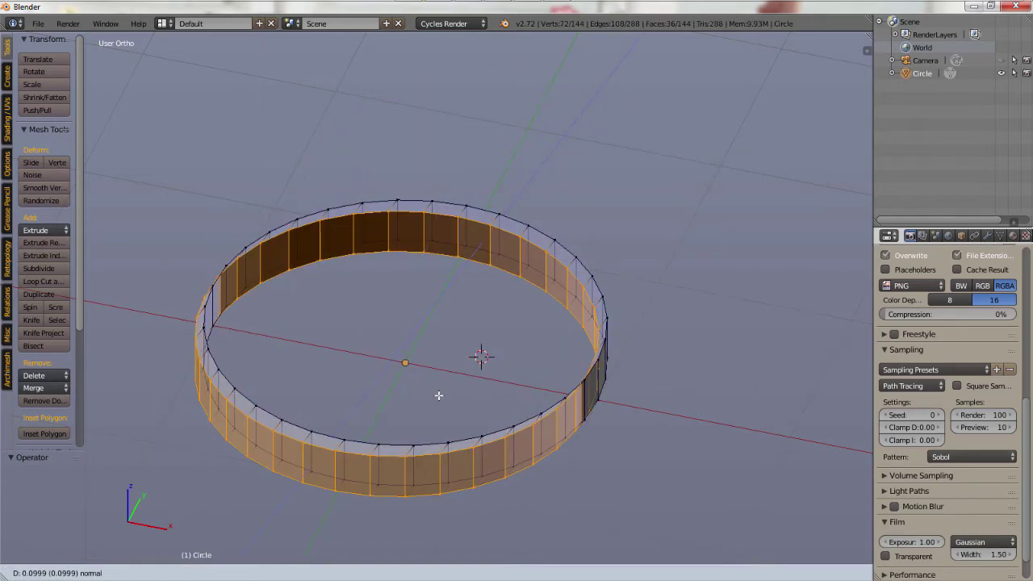
right_click(486, 350)
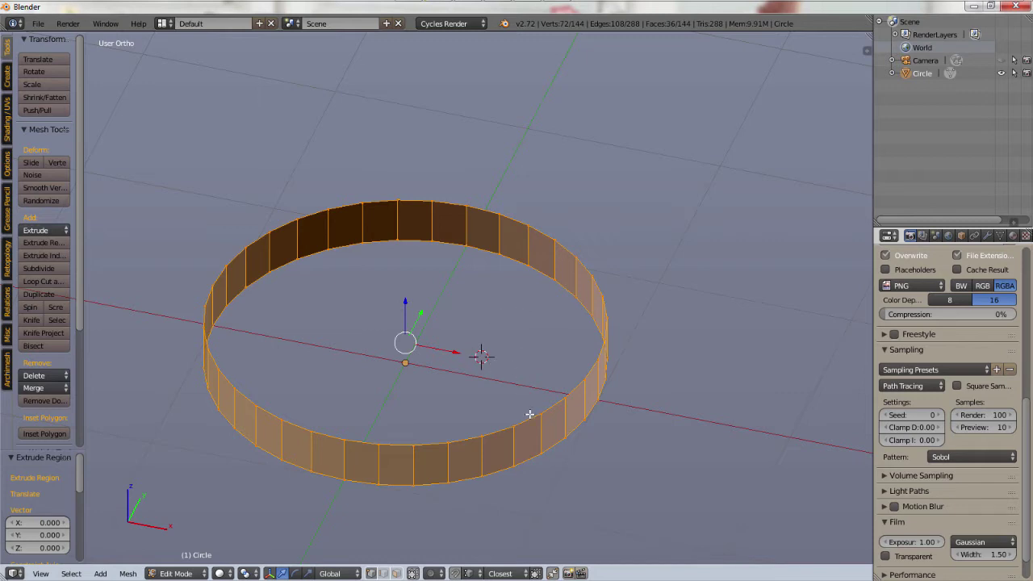
key(s)
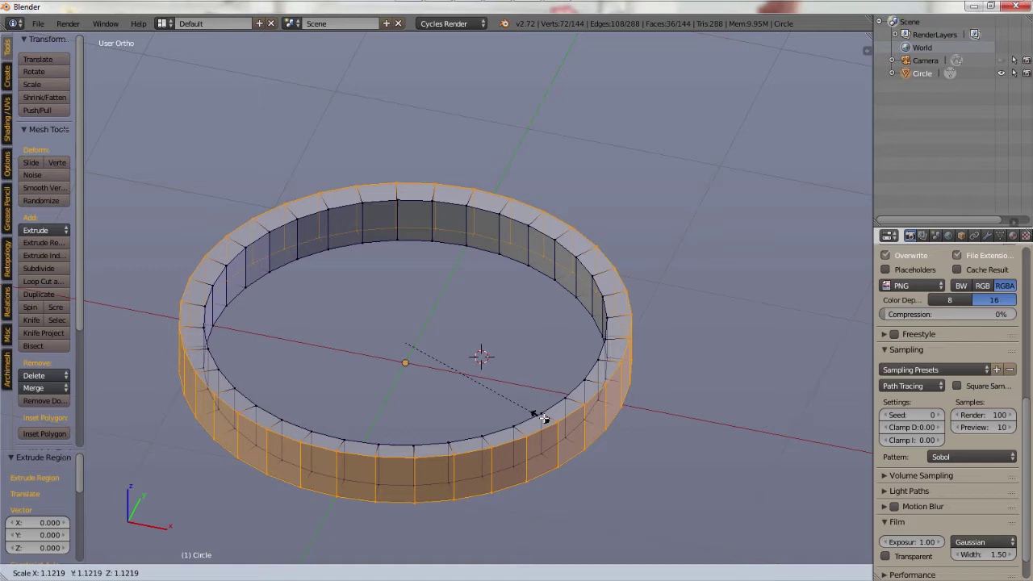
click(579, 451)
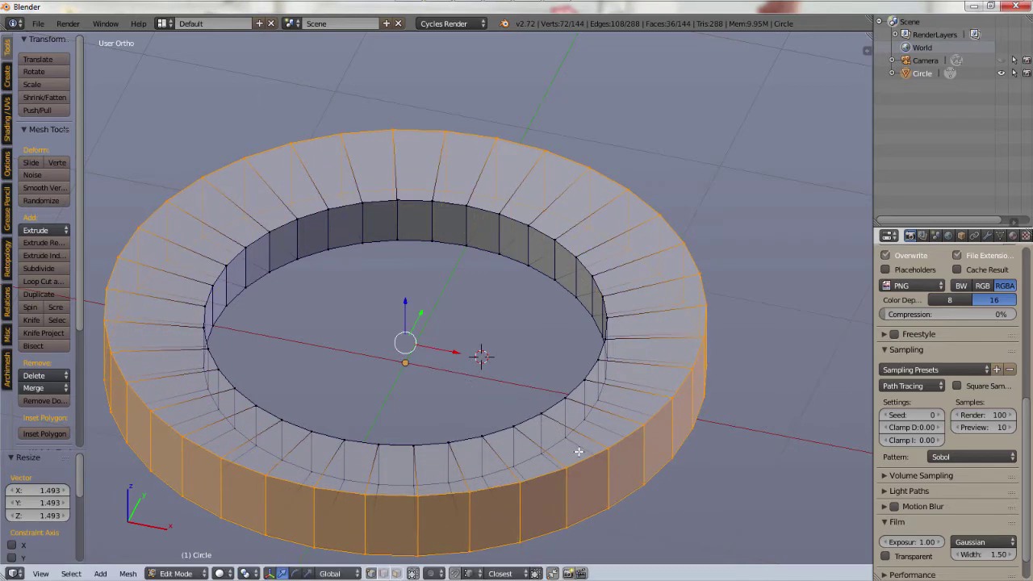
middle_drag(543, 442, 536, 405)
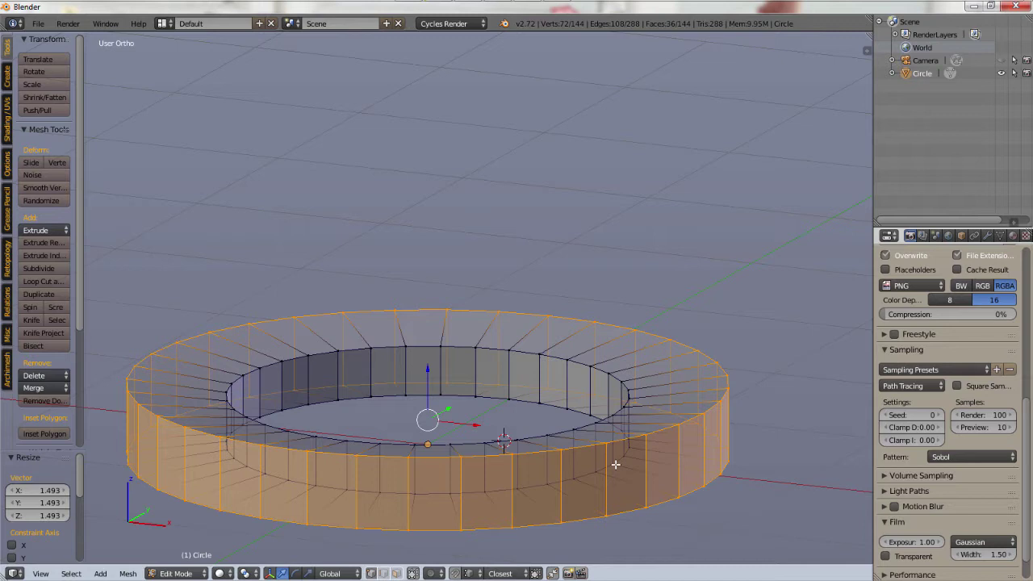
Step: In face select mode with x-ray off, select eight alternating front rim faces
scroll(576, 431, down, 2)
scroll(510, 501, up, 2)
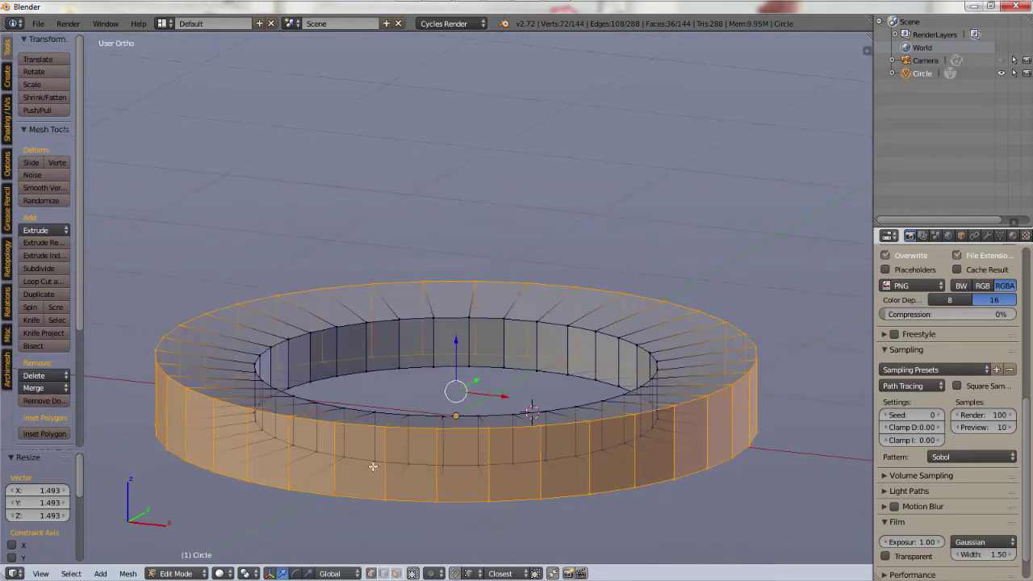
click(396, 574)
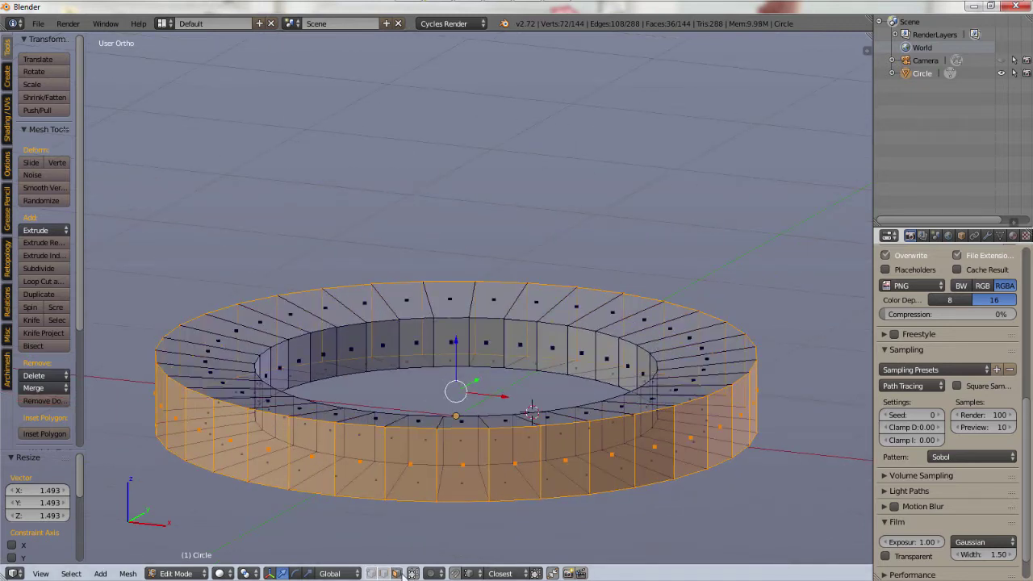
click(412, 574)
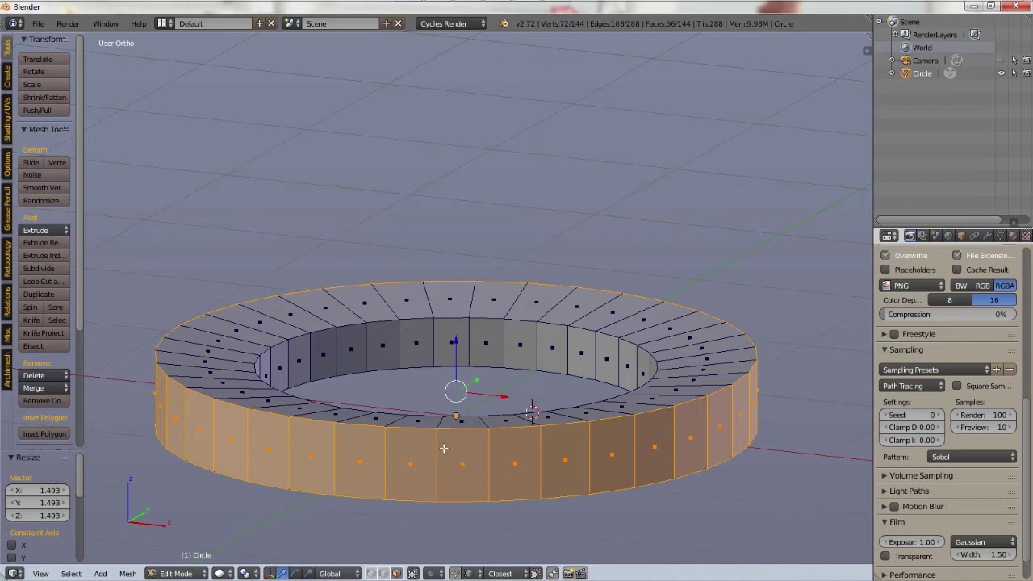
key(a)
right_click(418, 461)
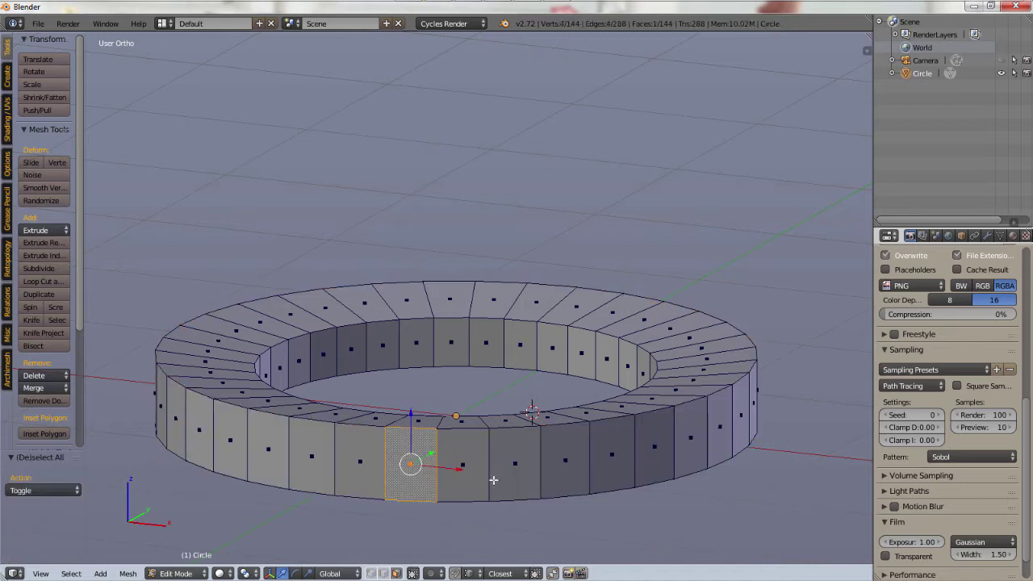
shift+right_click(532, 472)
shift+right_click(618, 461)
shift+right_click(696, 437)
shift+right_click(739, 409)
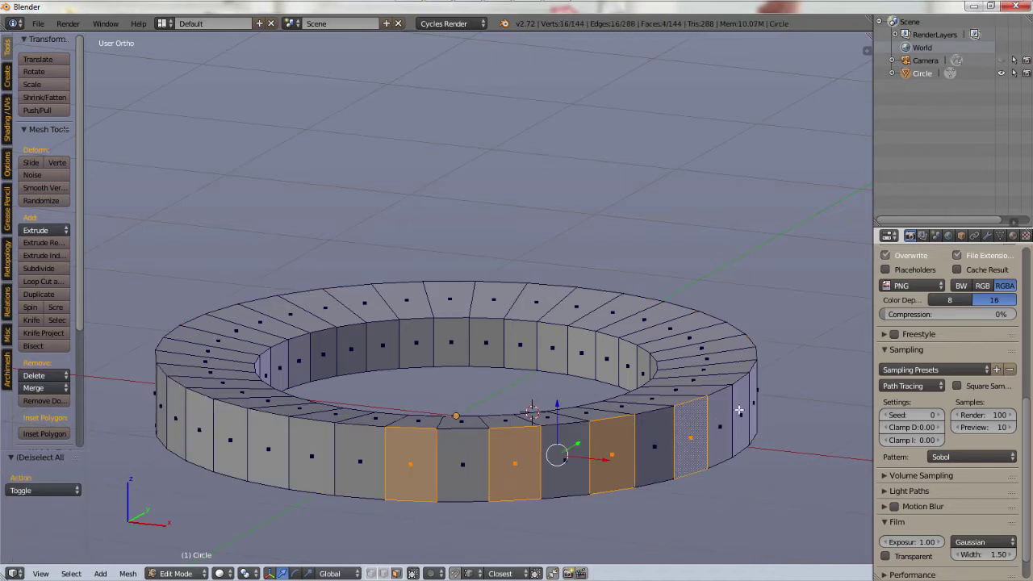
shift+right_click(312, 452)
shift+right_click(230, 440)
shift+right_click(169, 415)
Step: Add the remaining alternating rim faces around the back until 18 are selected
middle_drag(170, 415, 539, 427)
shift+right_click(363, 428)
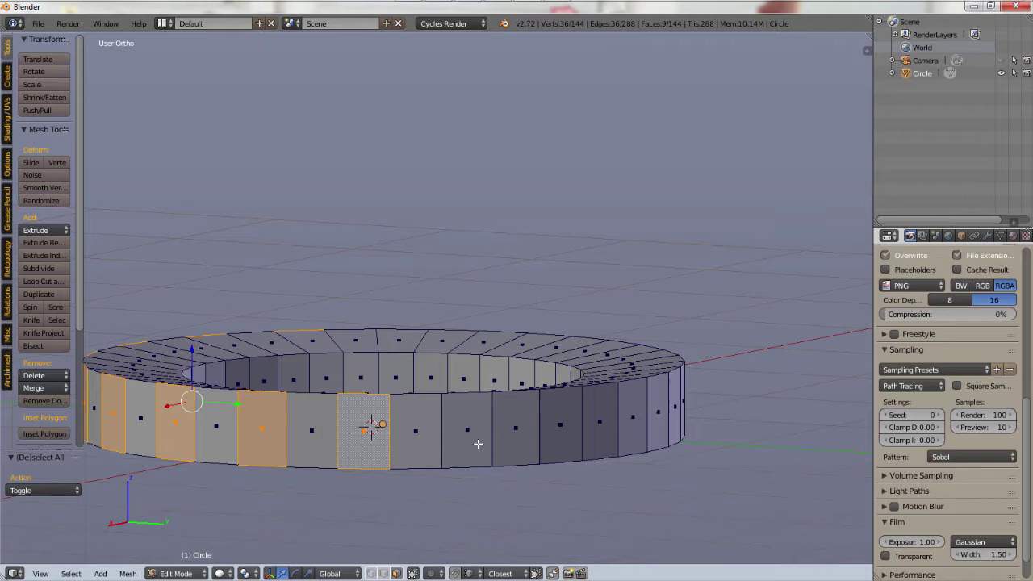
shift+right_click(473, 425)
shift+right_click(558, 429)
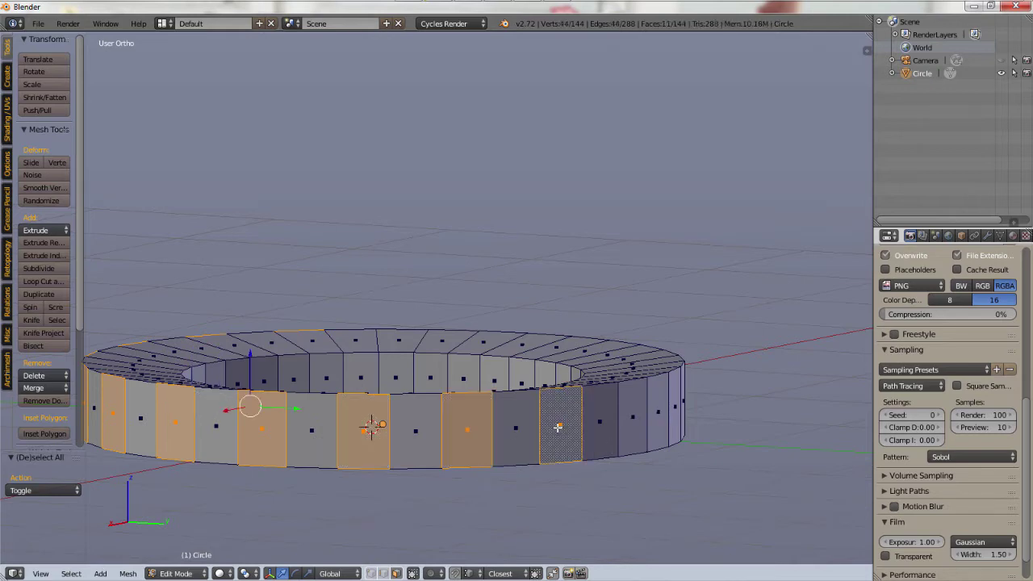
shift+right_click(636, 421)
middle_drag(675, 358, 212, 402)
shift+right_click(291, 415)
shift+right_click(289, 417)
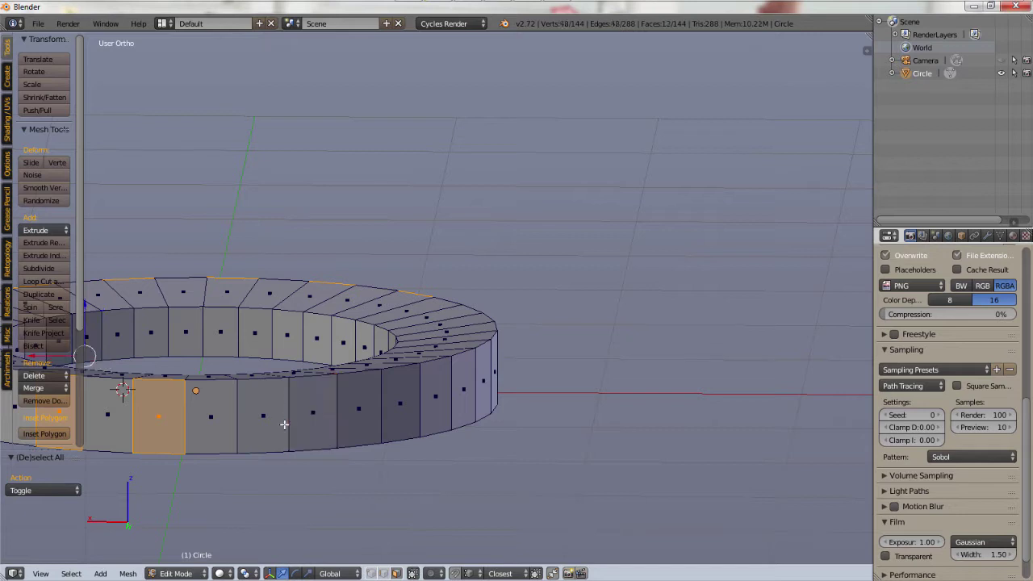
shift+right_click(274, 416)
middle_drag(274, 415, 290, 351)
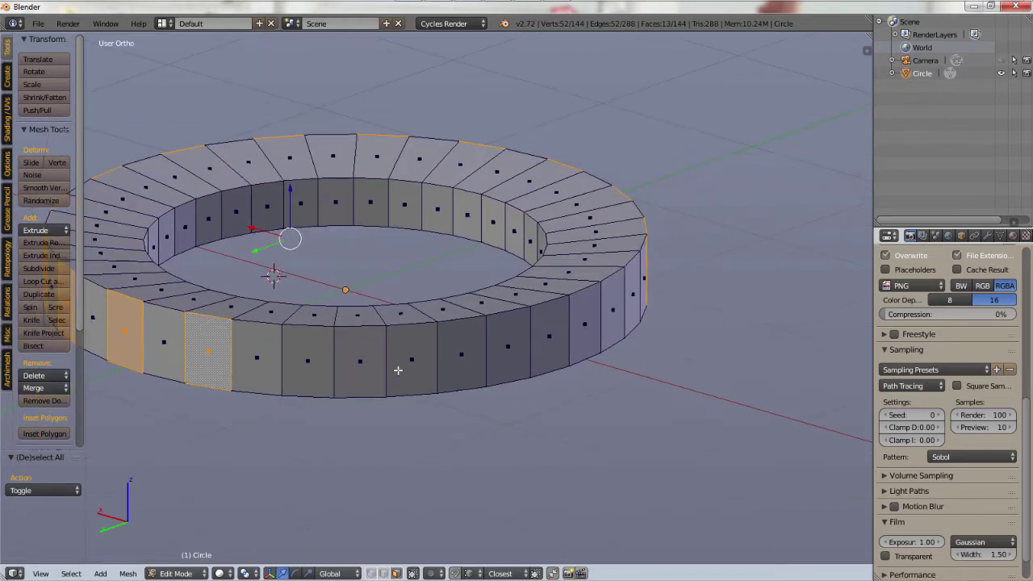
shift+right_click(325, 353)
shift+right_click(421, 347)
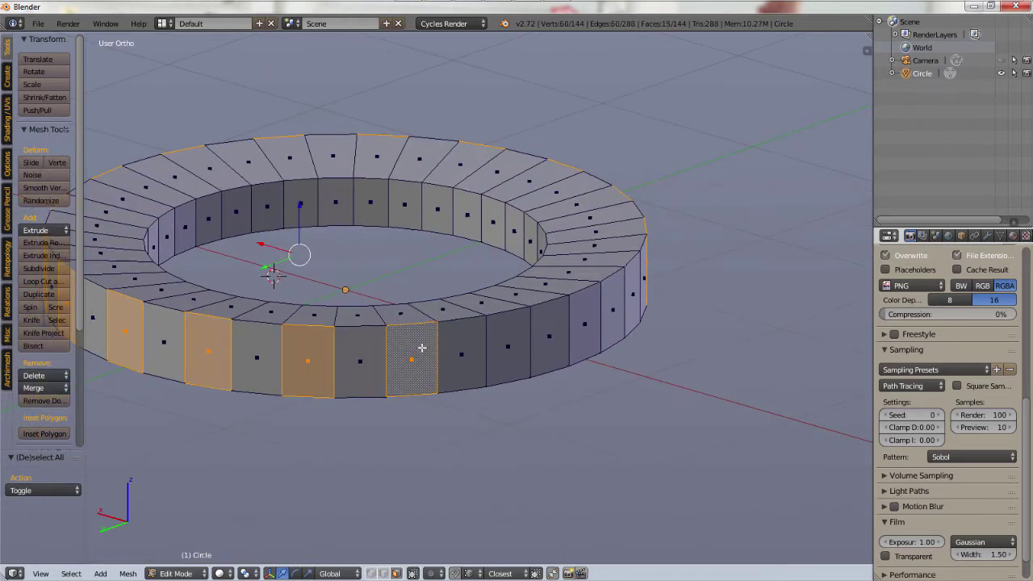
shift+right_click(522, 345)
shift+right_click(586, 326)
middle_drag(585, 327, 547, 378)
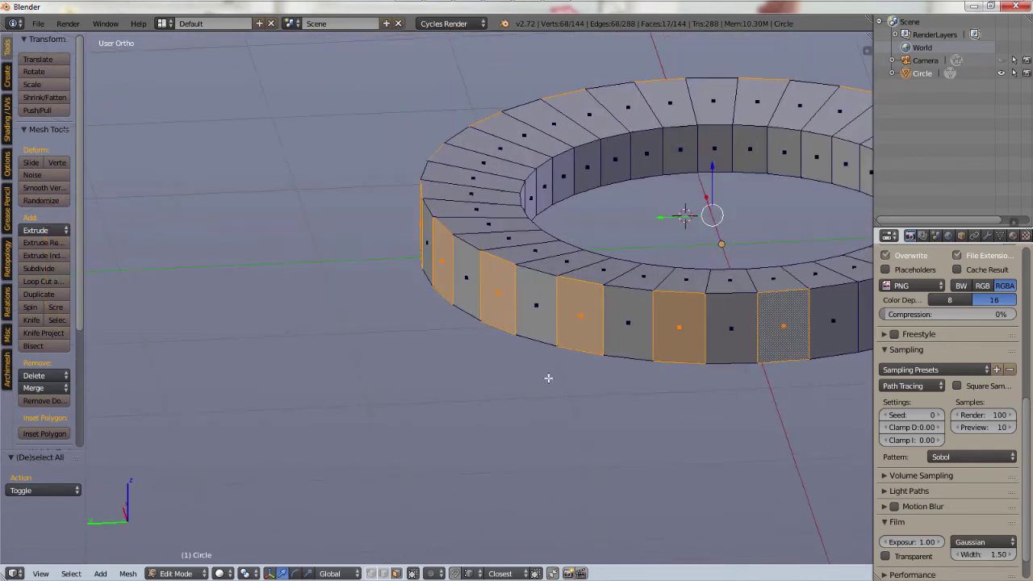
ctrl+scroll(548, 378, down, 5)
shift+right_click(639, 332)
scroll(639, 332, down, 3)
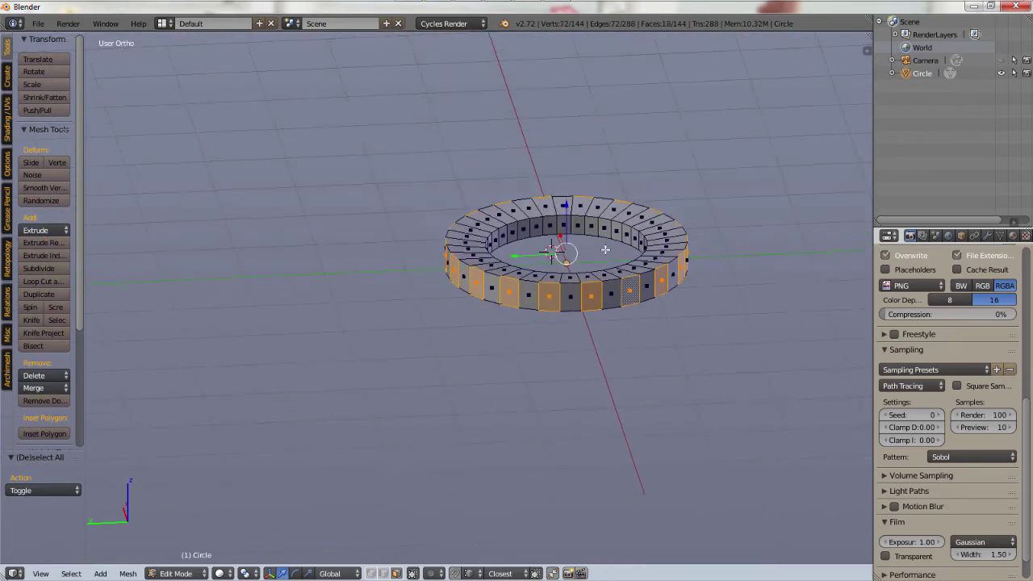
middle_drag(638, 332, 647, 252)
scroll(648, 253, up, 1)
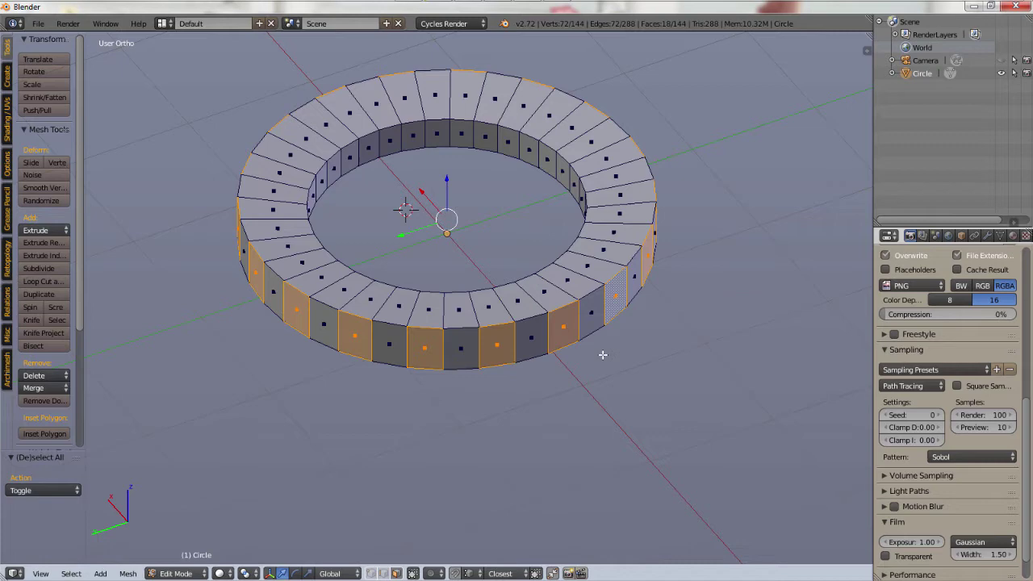
Step: Extrude the selected rim faces in place and scale them outward by 2.5 into blades
key(e)
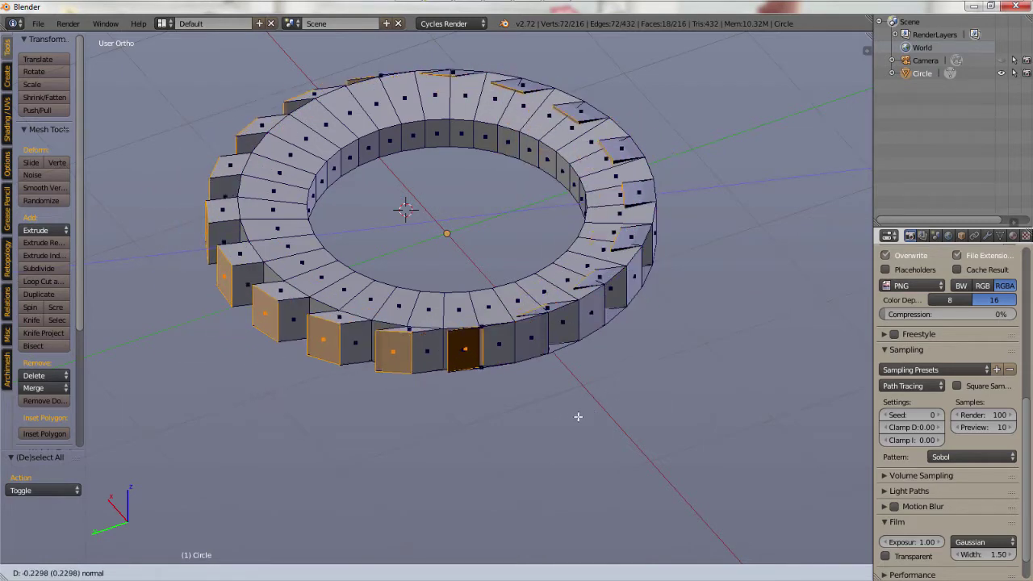
key(Escape)
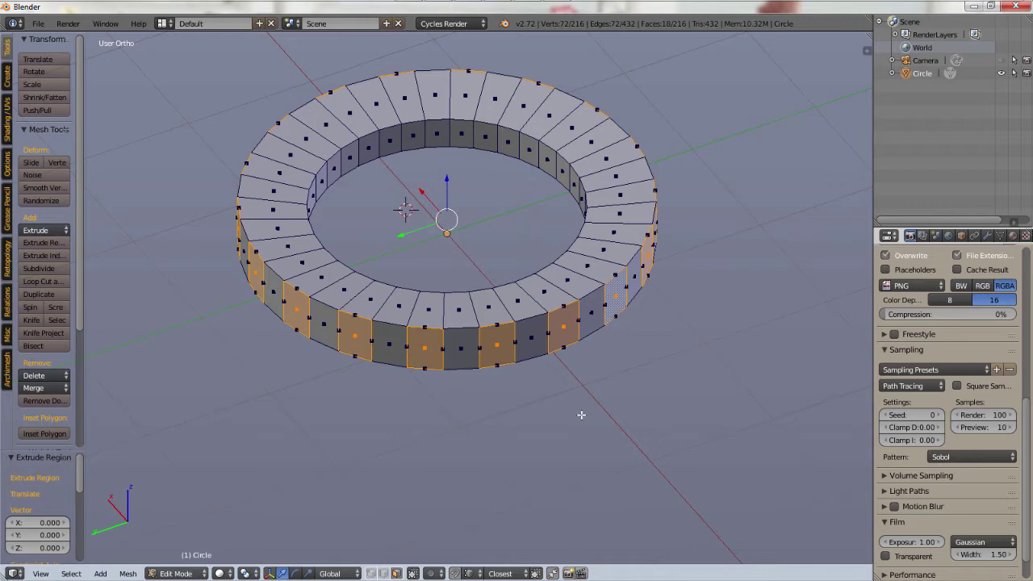
key(s)
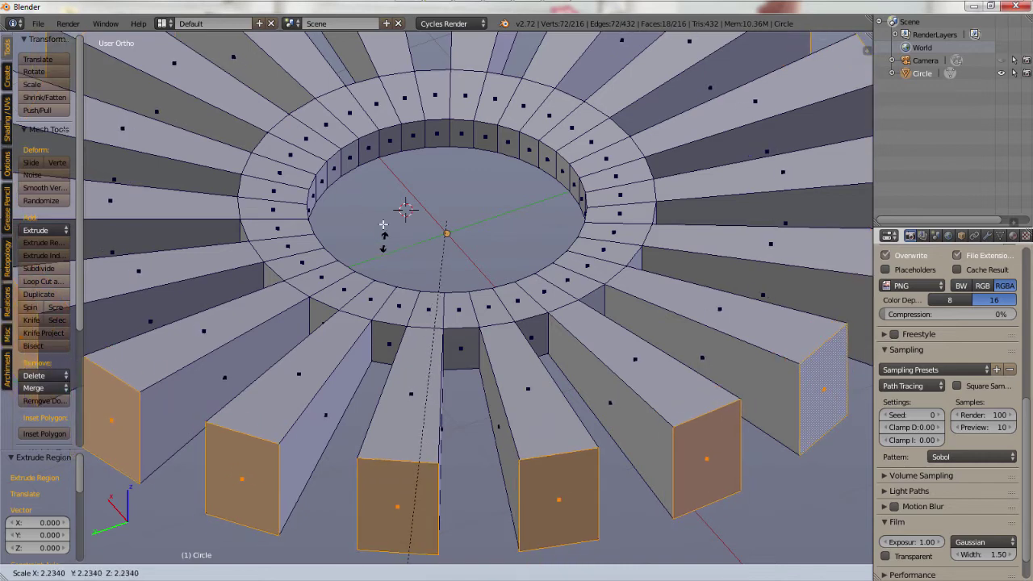
text(2)
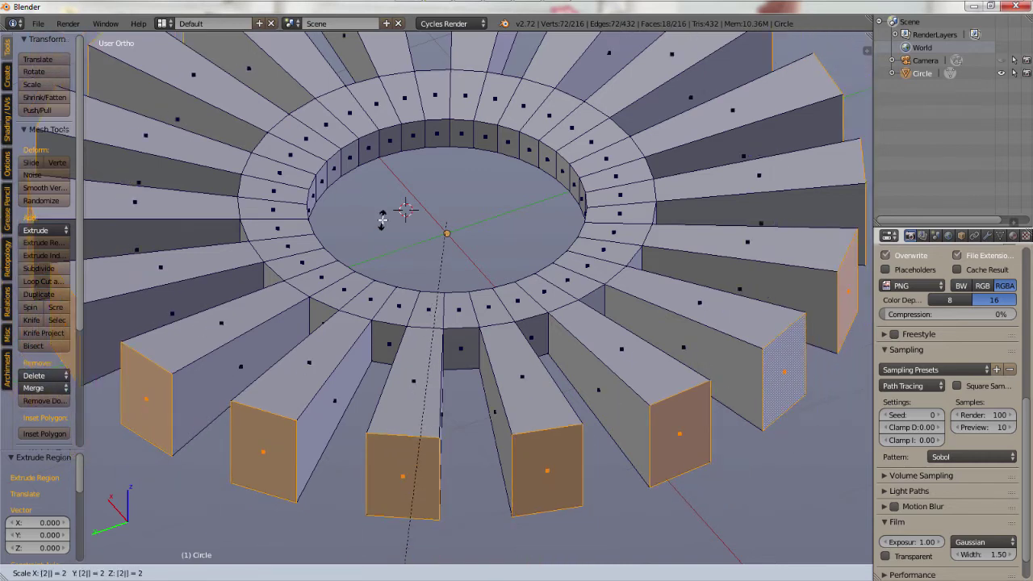
text(.5)
key(Return)
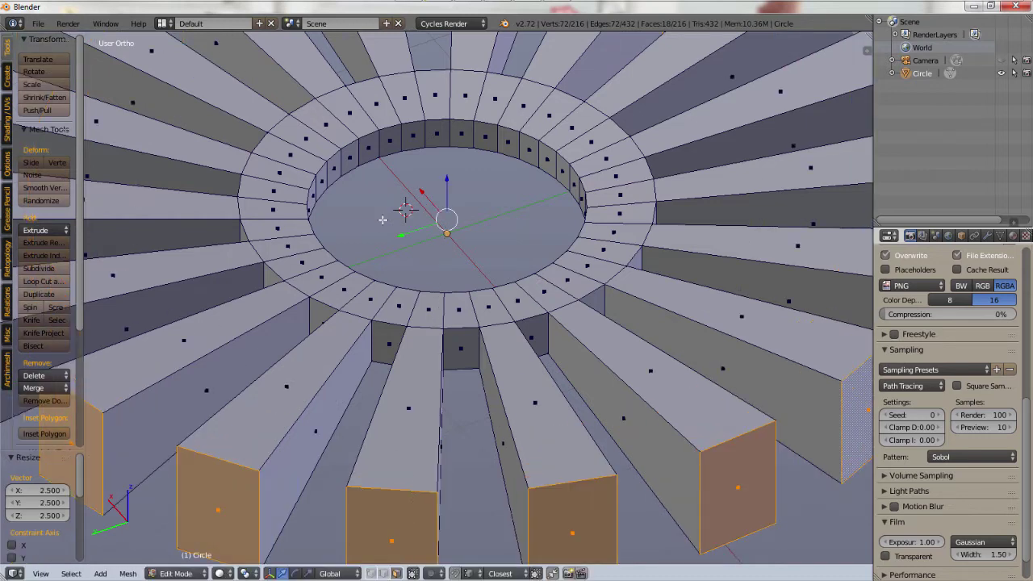
Step: Switch to edge select mode and select the top outer edge of one blade
scroll(382, 219, down, 5)
middle_drag(382, 220, 514, 356)
scroll(405, 320, up, 3)
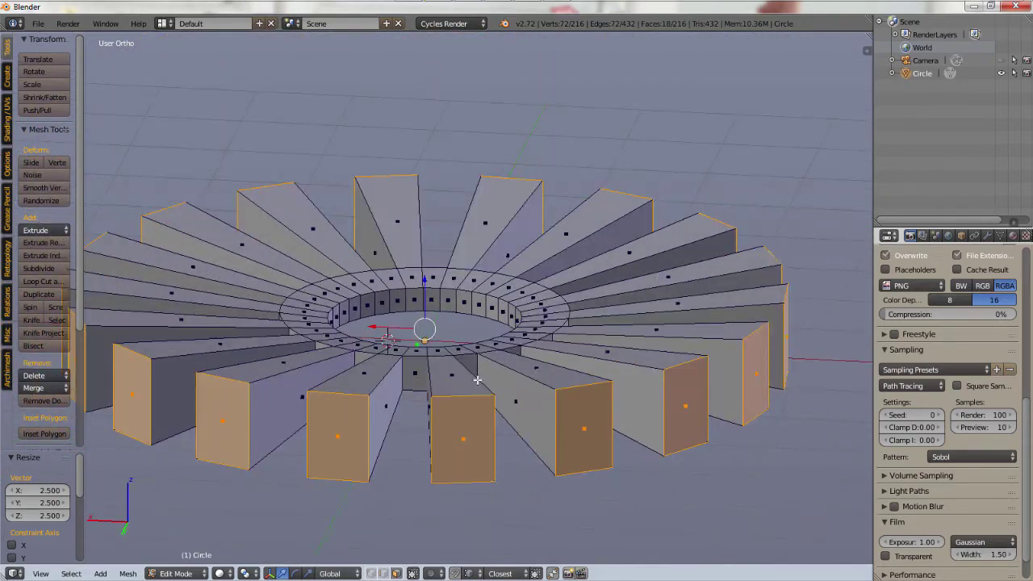
scroll(517, 406, up, 2)
middle_drag(519, 436, 459, 438)
scroll(509, 432, down, 2)
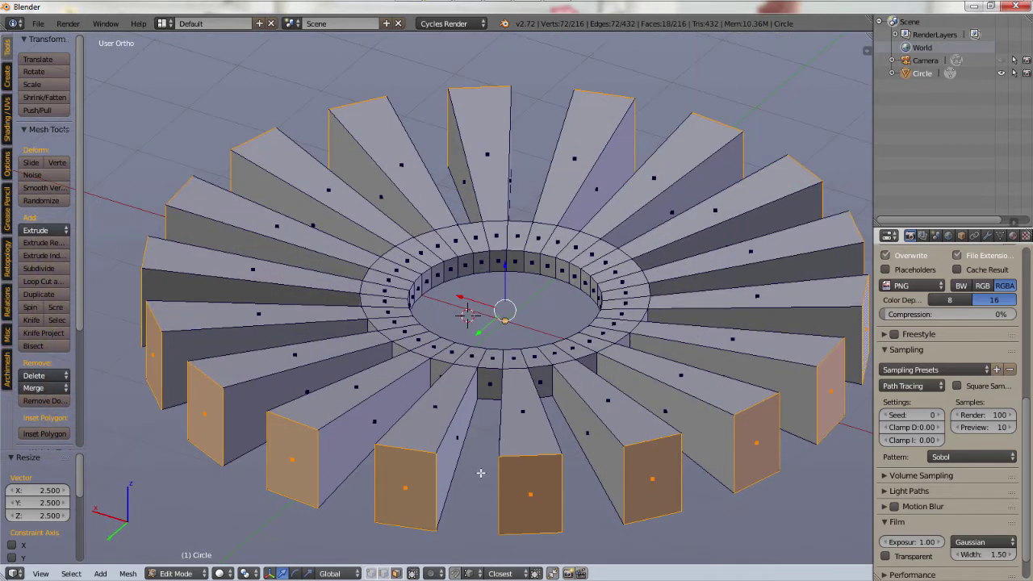
middle_drag(481, 473, 486, 457)
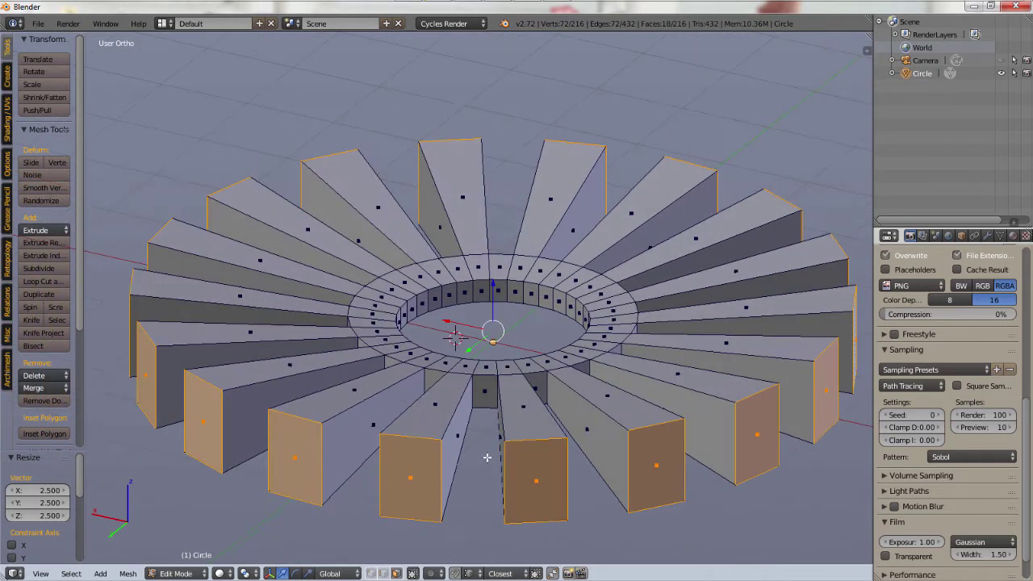
click(382, 573)
right_click(410, 434)
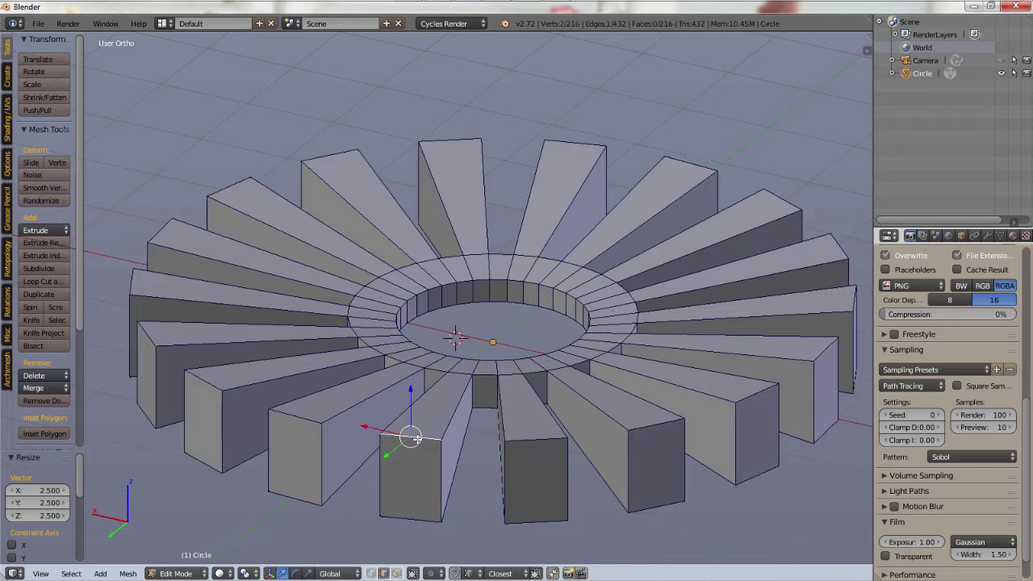
Step: Add the top outer edge of each remaining blade around the ring to the selection
shift+right_click(531, 438)
shift+right_click(645, 434)
shift+right_click(754, 392)
shift+right_click(816, 357)
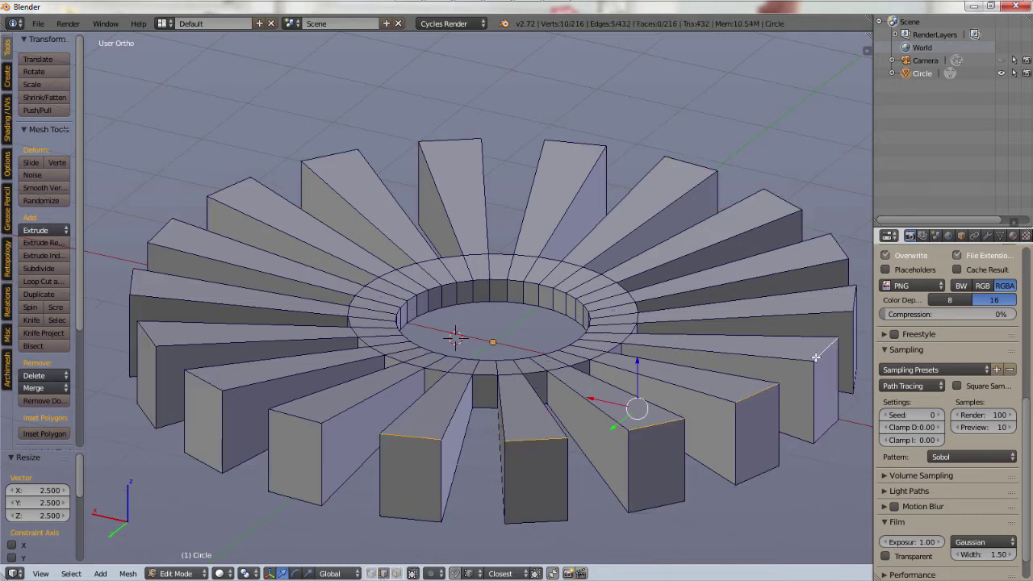
shift+right_click(852, 295)
shift+right_click(839, 244)
shift+right_click(781, 198)
shift+right_click(691, 166)
shift+right_click(574, 143)
shift+right_click(450, 140)
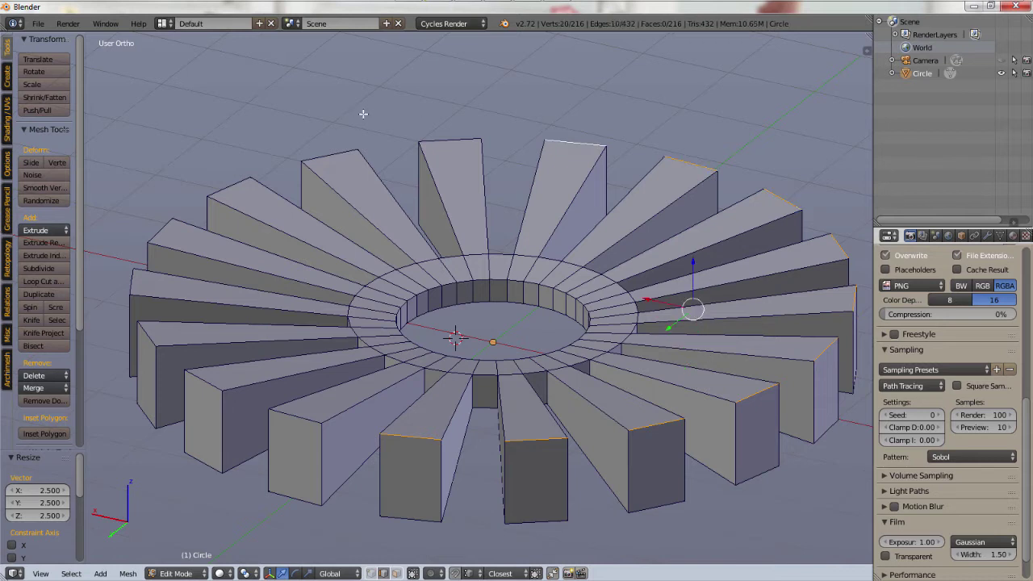
shift+right_click(330, 154)
shift+right_click(244, 180)
shift+right_click(162, 234)
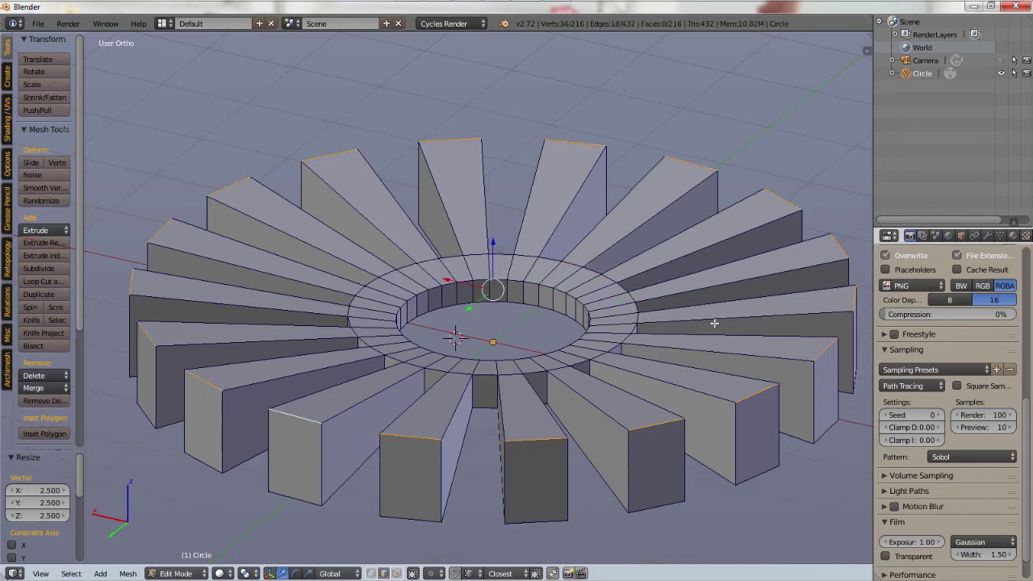
middle_drag(790, 215, 729, 194)
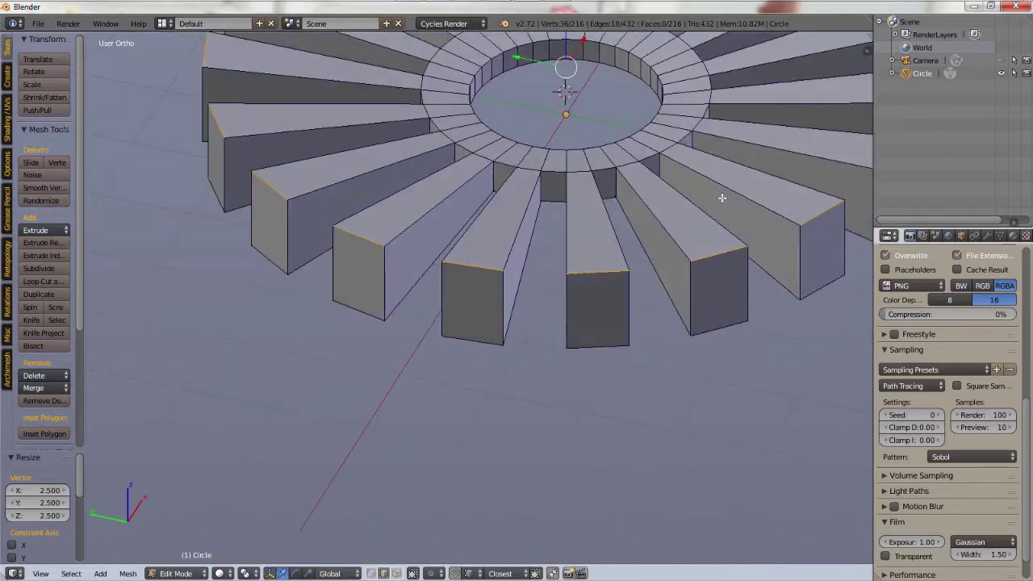
middle_drag(445, 338, 611, 354)
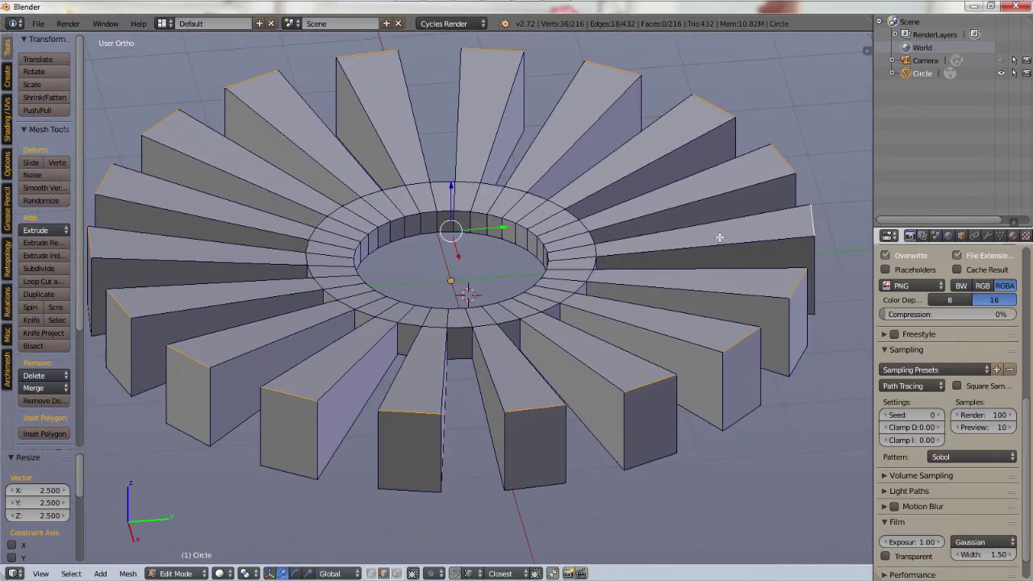
middle_drag(719, 237, 612, 332)
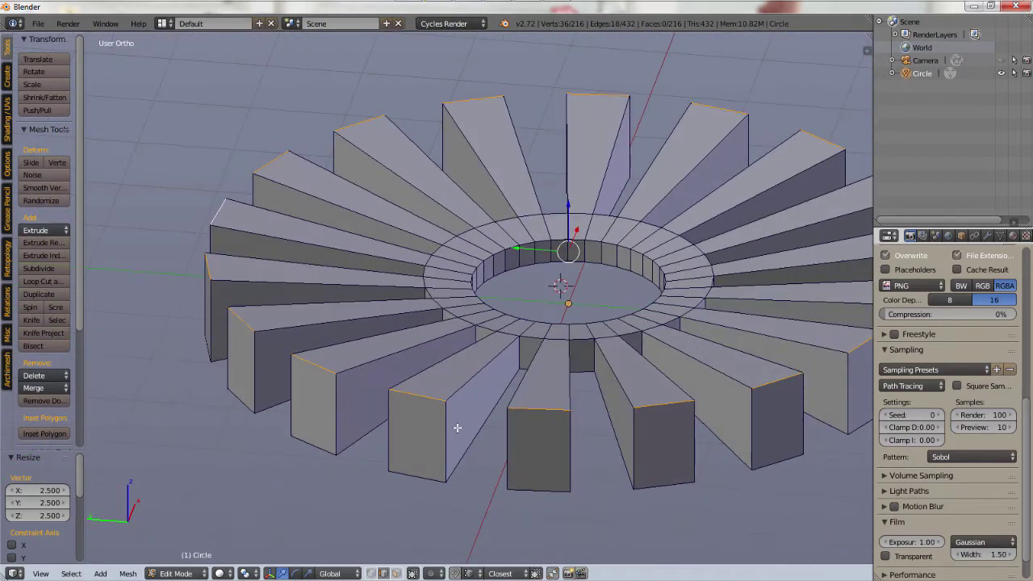
Step: Rotate the selected top blade edges by -10°, then scale them to 0 on Z
key(r)
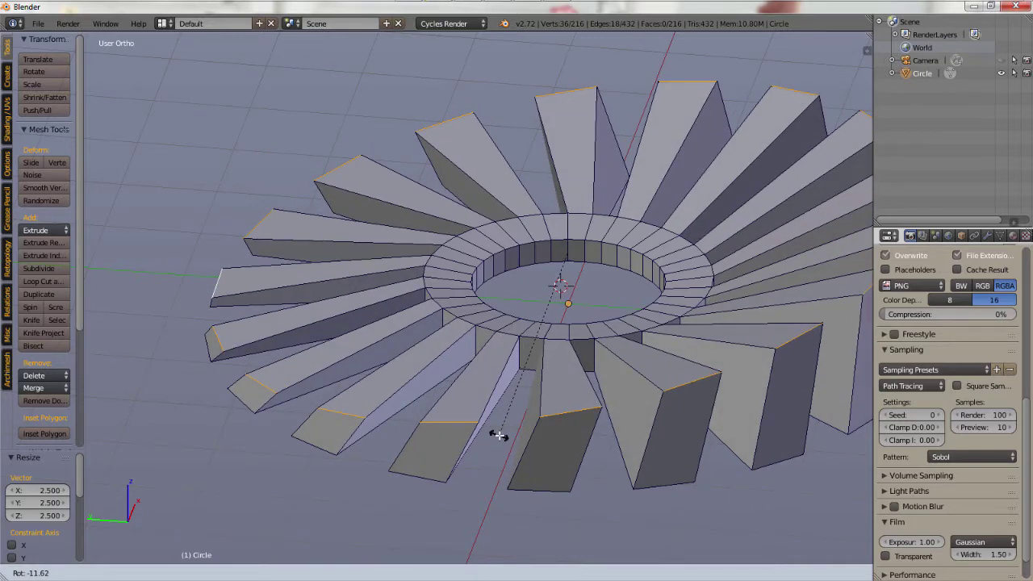
text(-10)
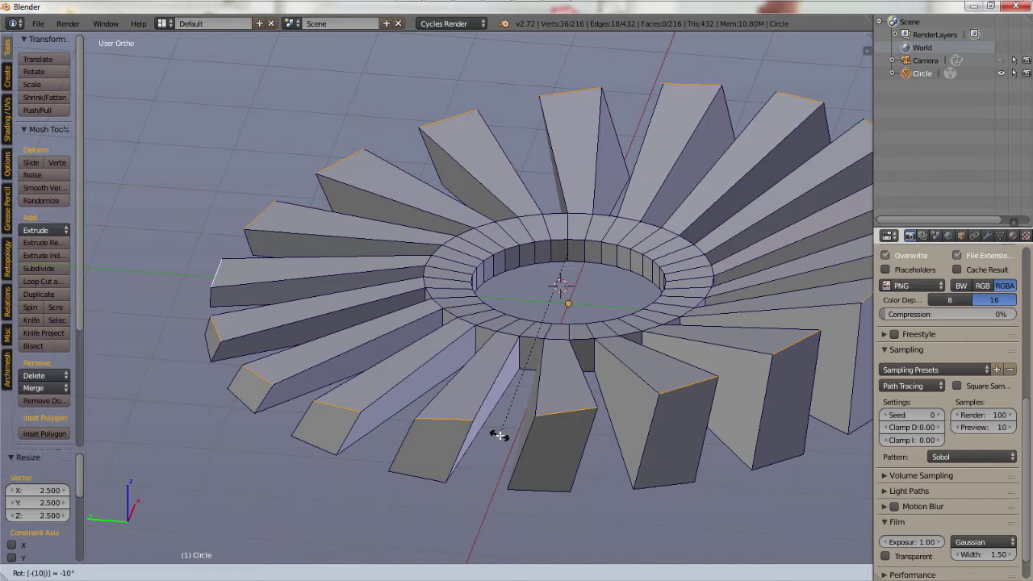
key(Return)
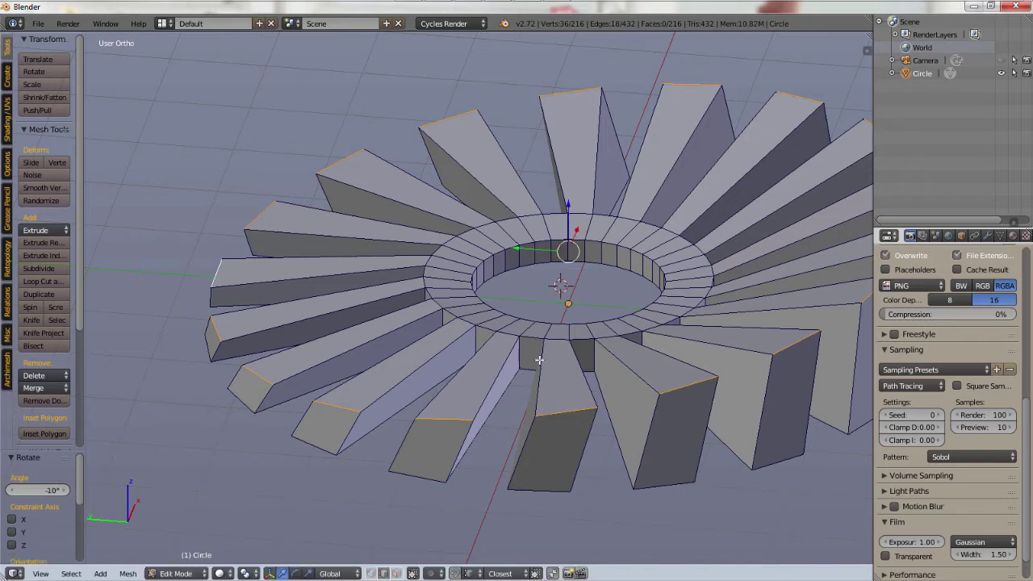
key(s)
key(z)
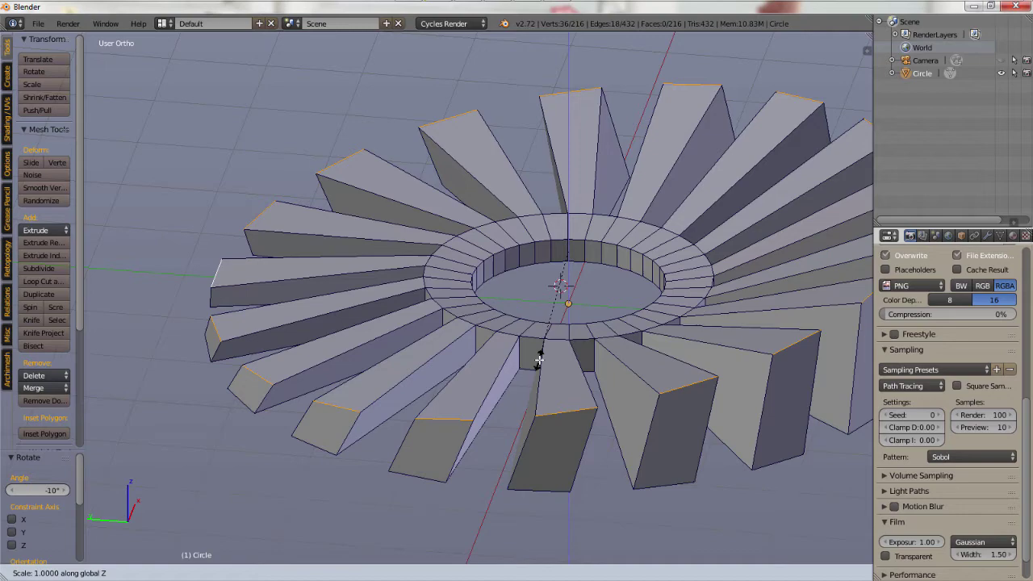
key(0)
key(Return)
mouse_move(518, 406)
middle_down()
mouse_move(544, 422)
mouse_move(565, 406)
mouse_move(511, 412)
middle_up()
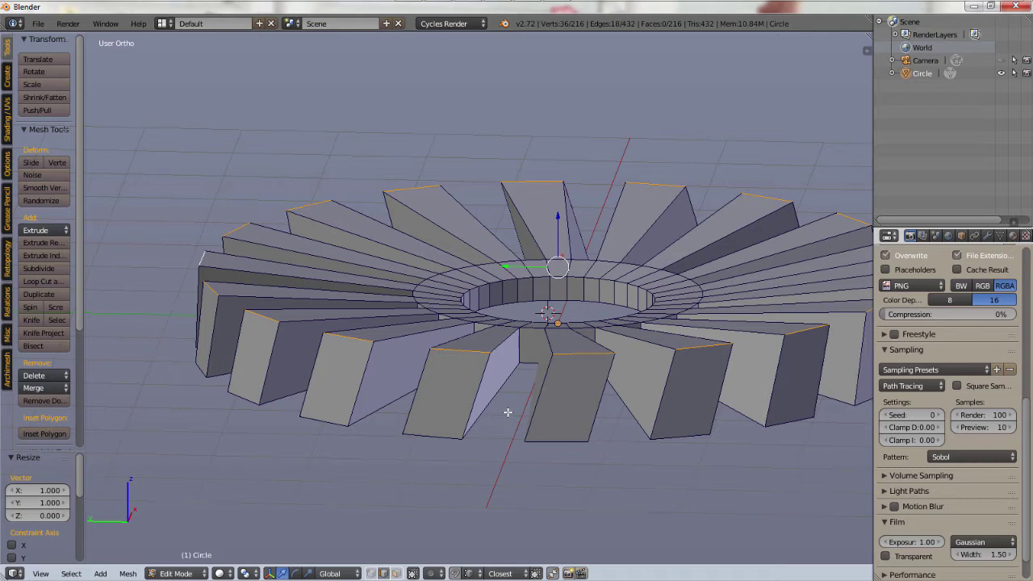
Step: Turn on the Screencast Keys display from the N sidebar, then close the sidebar
key(n)
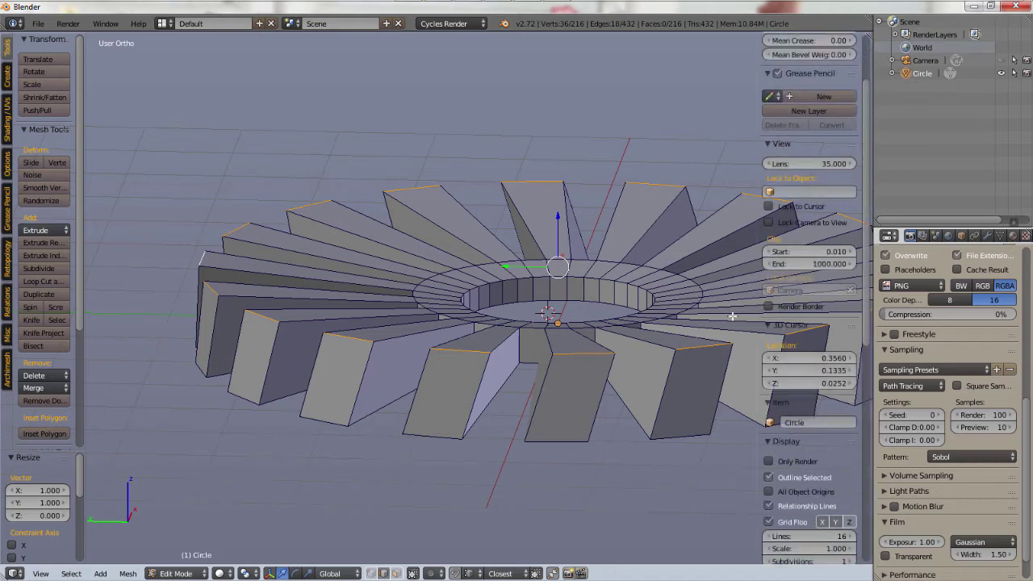
scroll(803, 428, down, 8)
scroll(804, 428, down, 6)
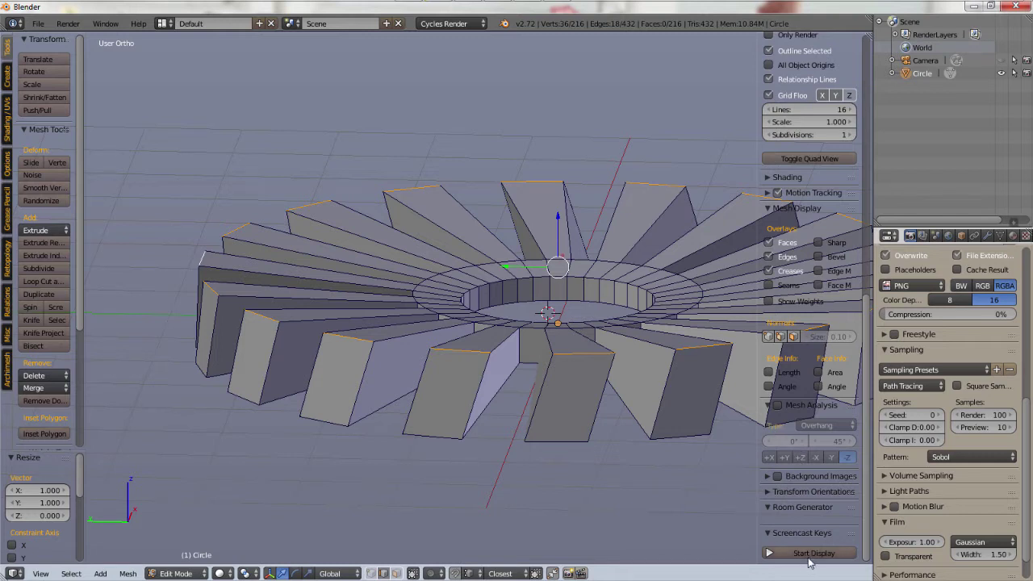
click(809, 554)
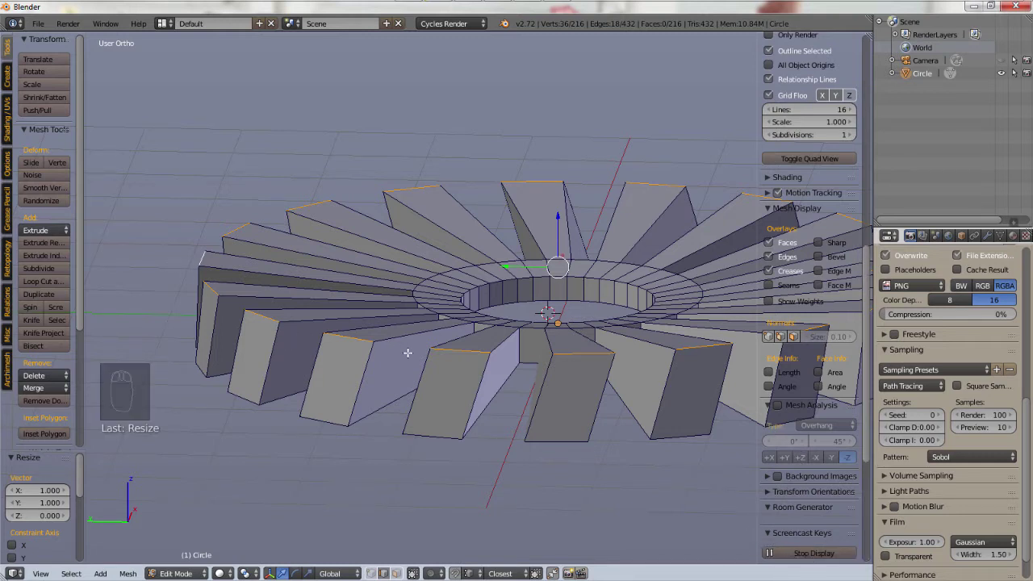
key(n)
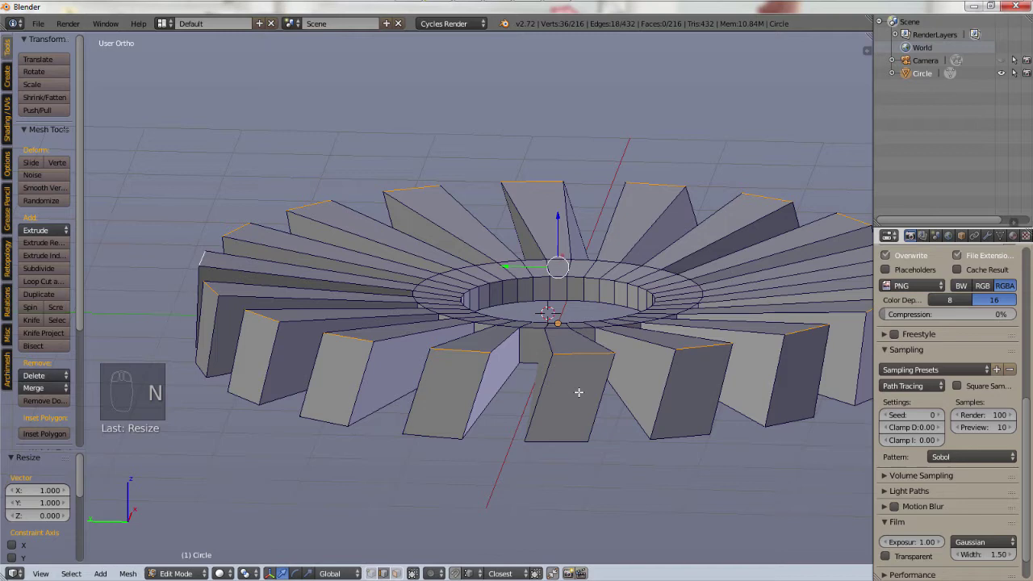
Step: Undo the earlier transform and rotate the selected blade edges by -10° again
key(ctrl+z)
key(ctrl+z)
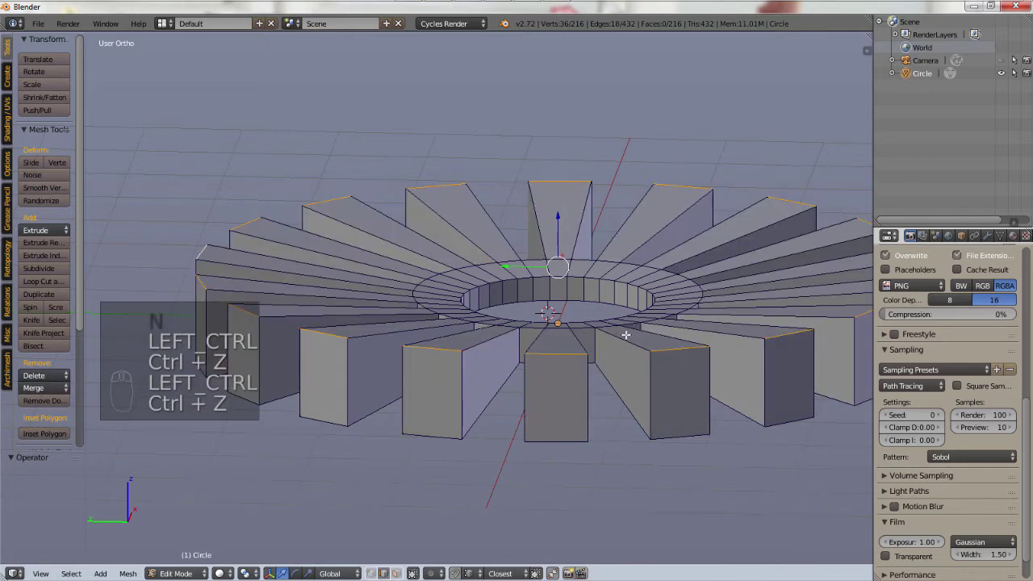
middle_drag(625, 334, 618, 357)
scroll(597, 367, up, 3)
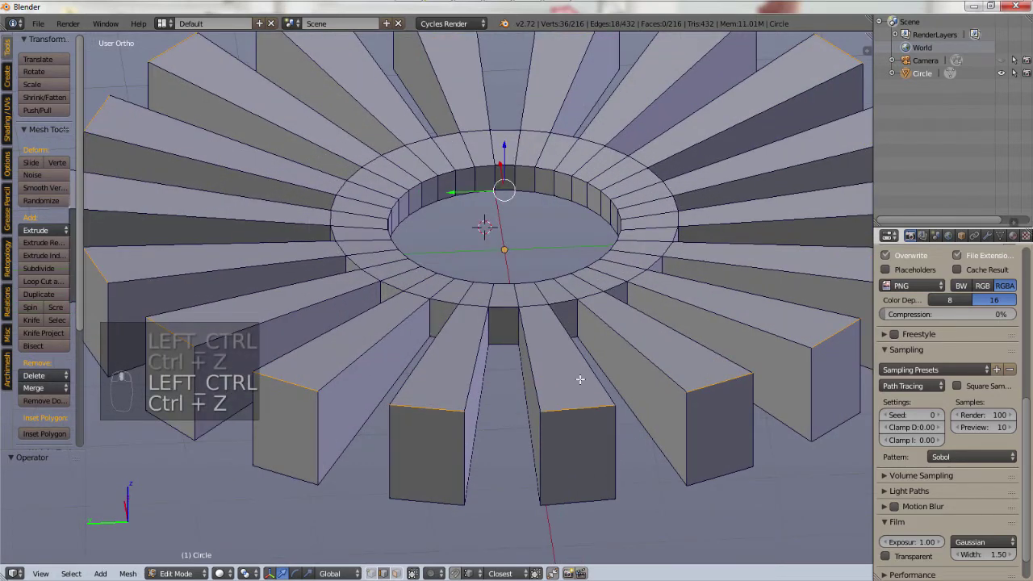
middle_drag(490, 433, 503, 422)
key(r)
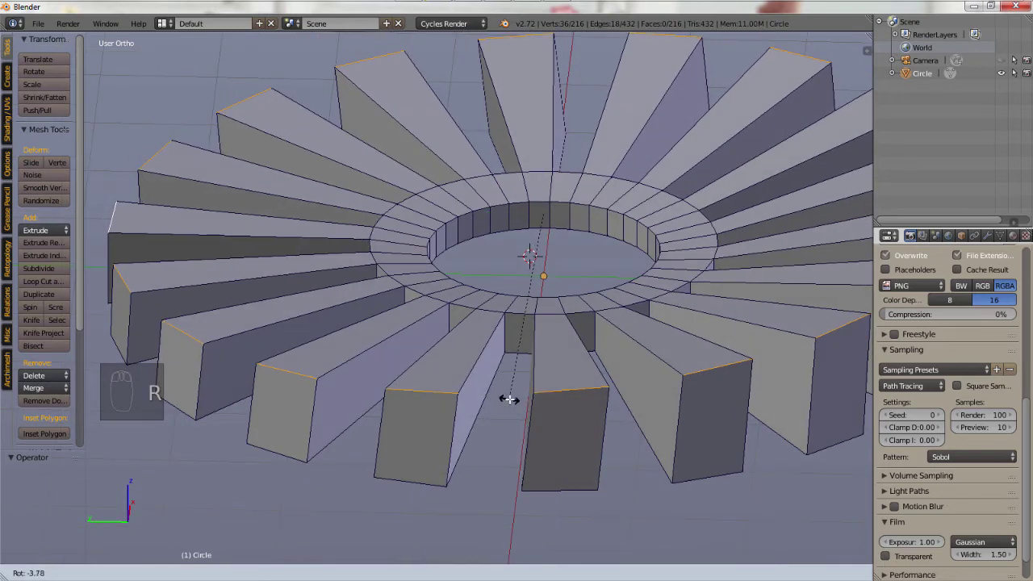
text(-10)
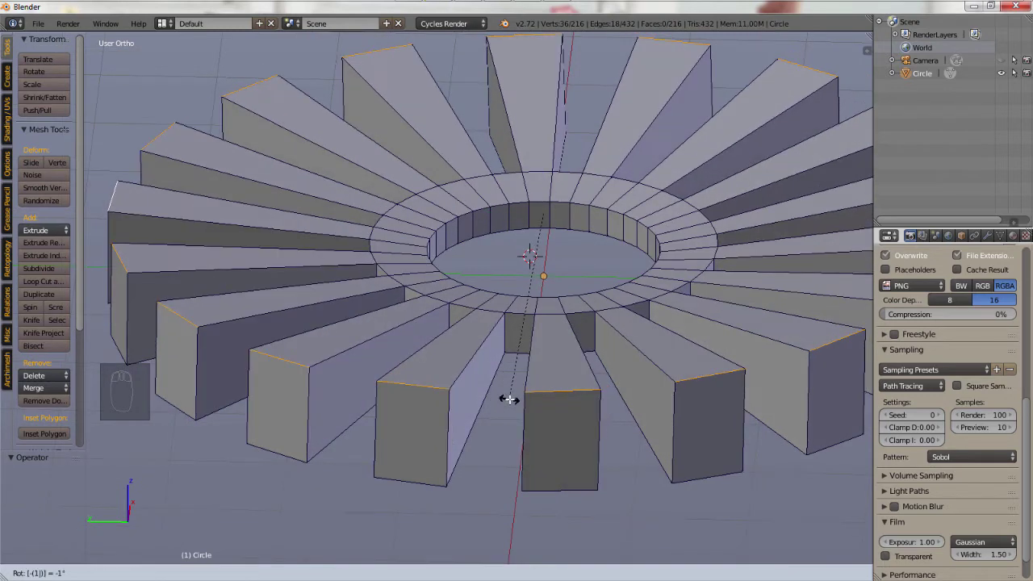
key(Return)
Step: Flatten those edges again by scaling them to 0 along Z
key(s)
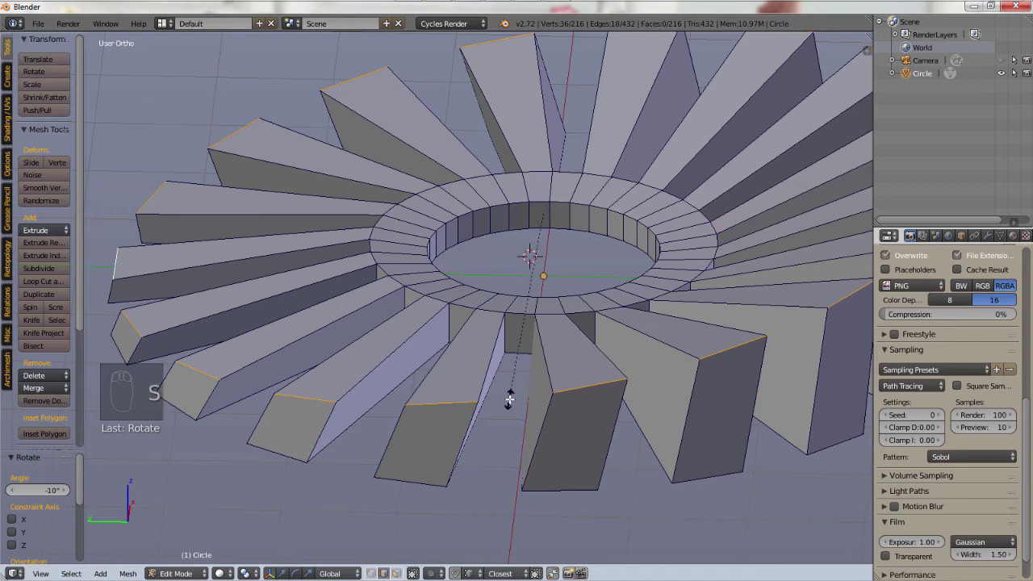
text(z)
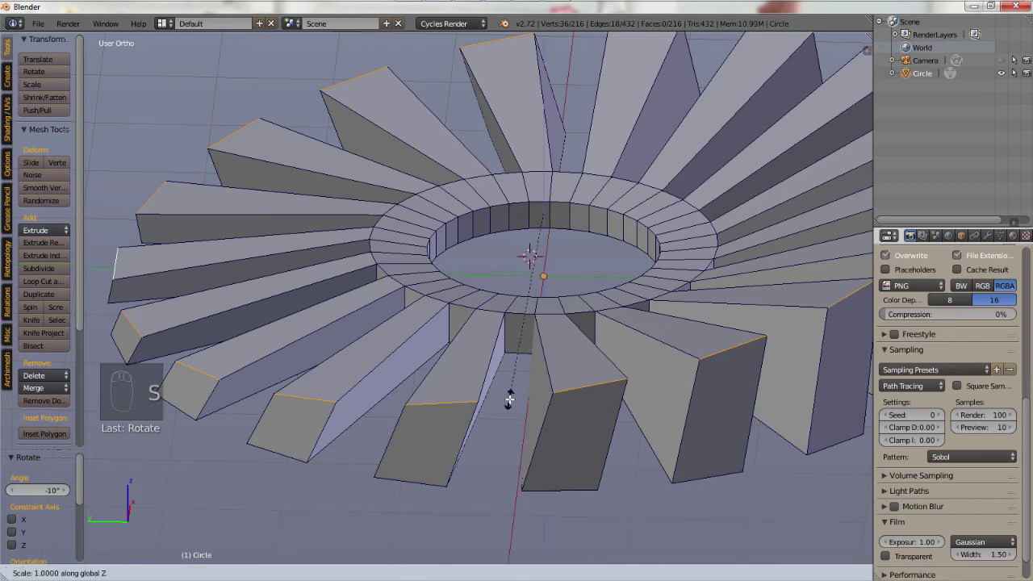
text(0)
key(Return)
scroll(553, 392, down, 3)
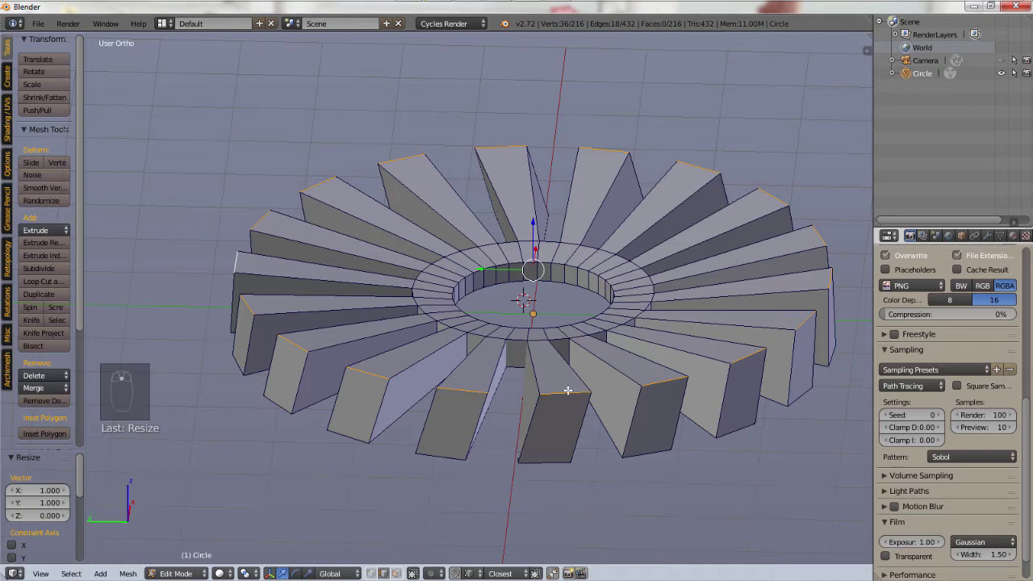
middle_drag(553, 392, 631, 414)
Step: Select the bottom outer edges of the first eight blades
scroll(589, 426, up, 1)
right_click(555, 466)
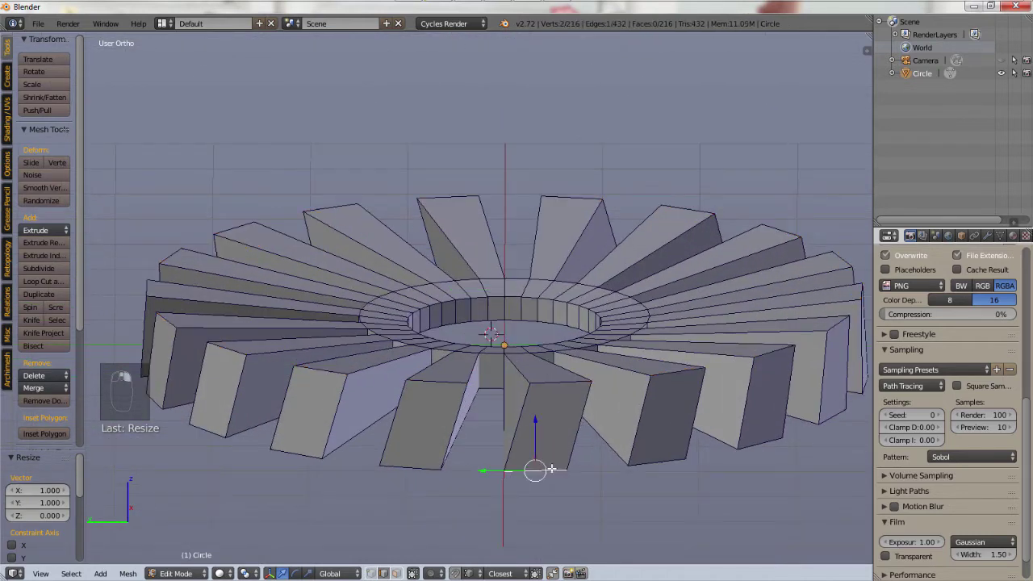
shift+right_click(680, 460)
middle_drag(718, 439, 565, 478)
shift+right_click(564, 476)
shift+right_click(710, 445)
shift+right_click(750, 428)
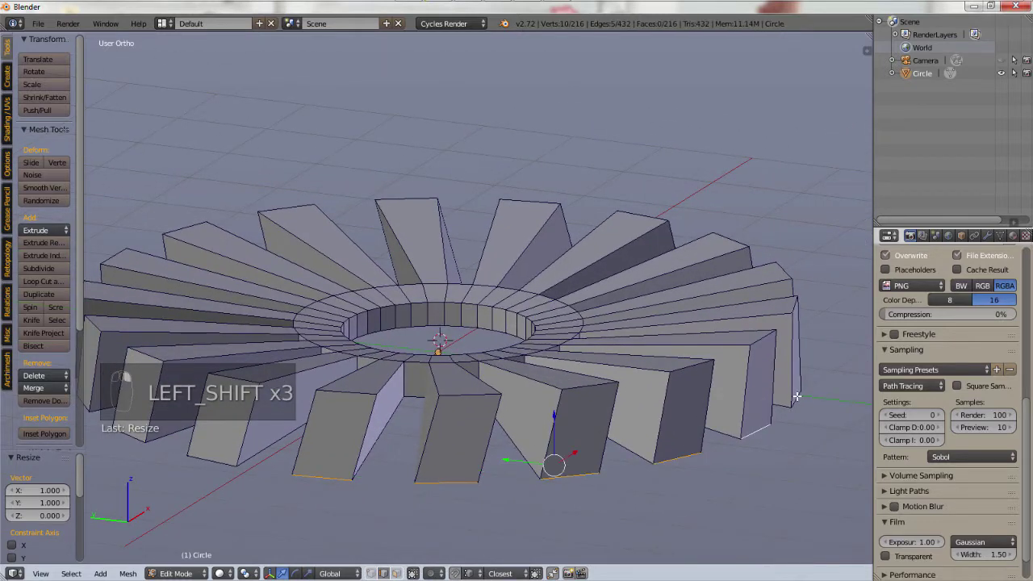
shift+right_click(796, 396)
shift+right_click(211, 461)
shift+right_click(113, 379)
scroll(783, 388, down, 3)
shift+middle_drag(661, 355, 473, 357)
Step: Add the bottom outer edges of the remaining ten blades, completing all 18
shift+right_click(299, 388)
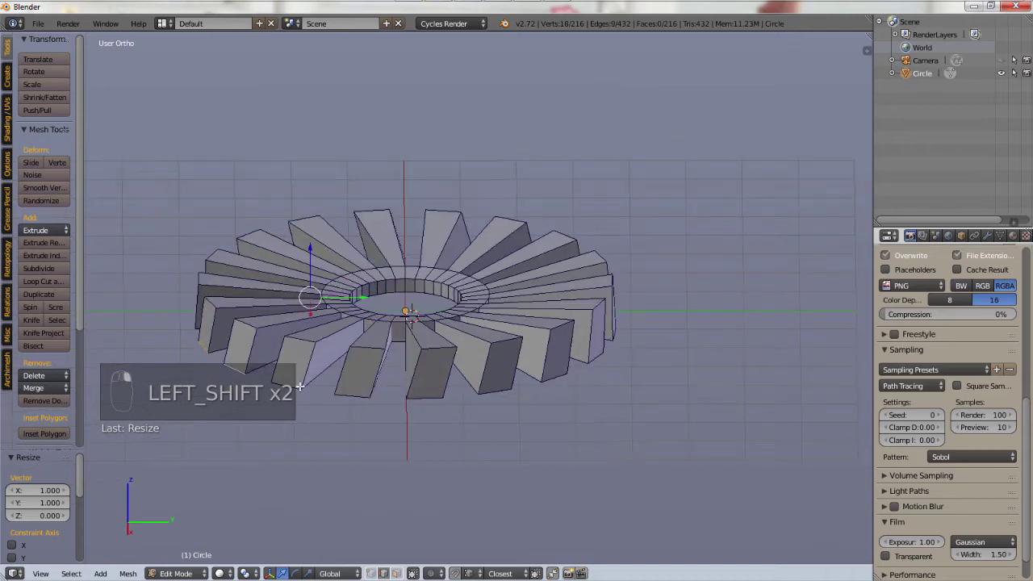
shift+right_click(275, 385)
shift+right_click(347, 396)
shift+right_click(425, 397)
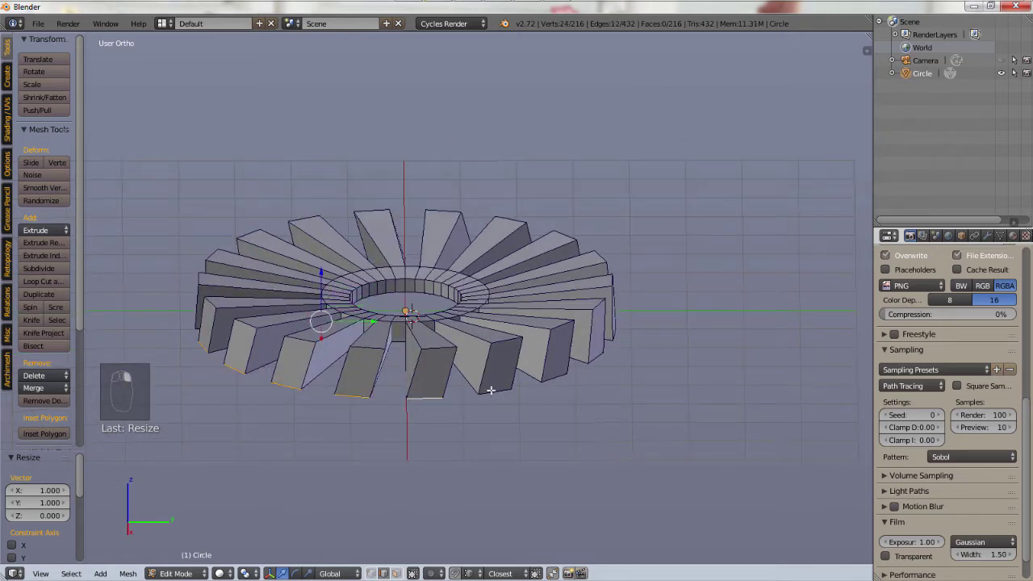
shift+right_click(489, 391)
shift+right_click(555, 379)
middle_drag(555, 379, 441, 513)
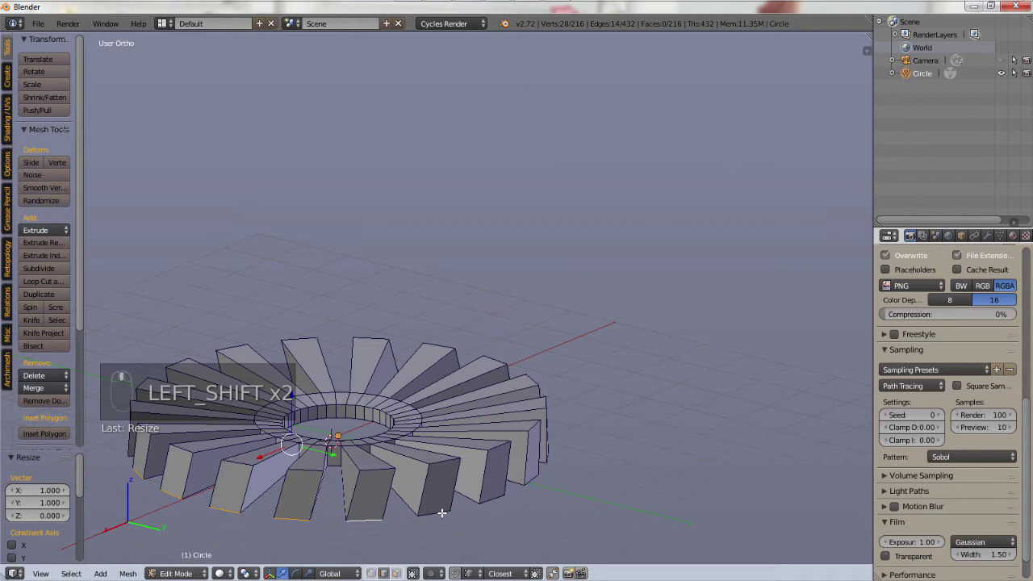
shift+right_click(436, 513)
shift+right_click(504, 476)
mouse_move(504, 476)
middle_down()
mouse_move(457, 442)
mouse_move(508, 480)
middle_up()
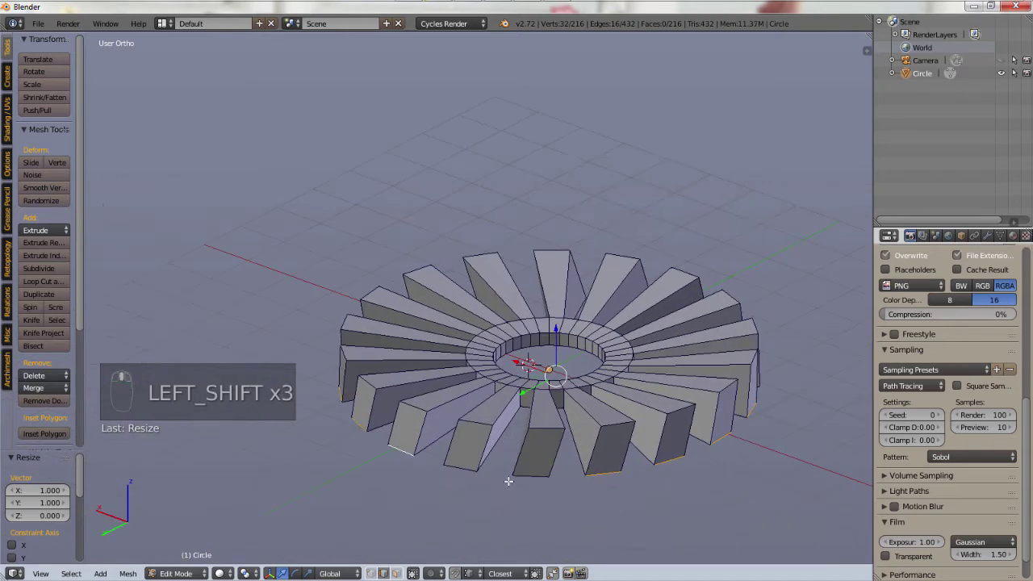
shift+right_click(463, 468)
shift+right_click(521, 471)
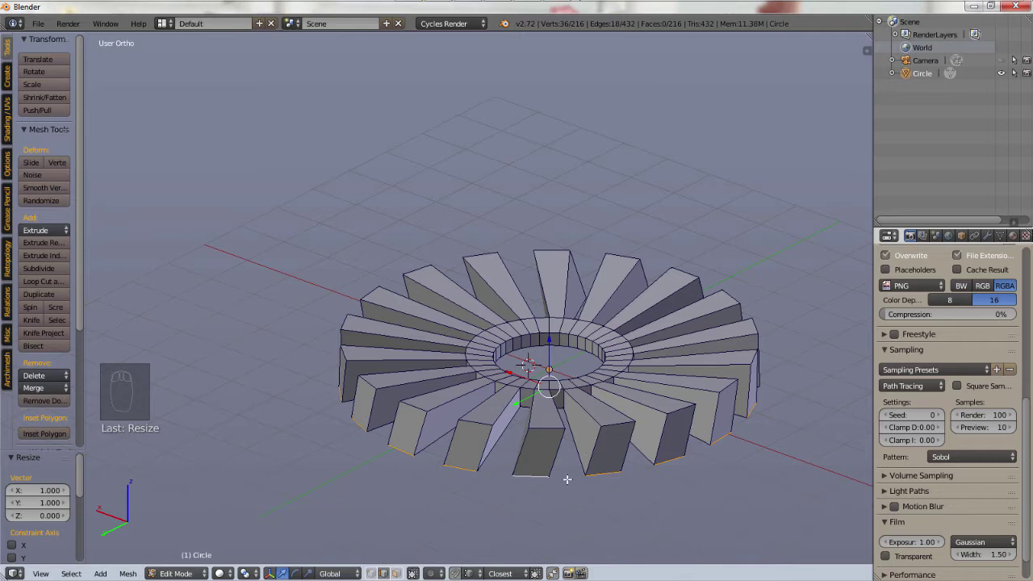
scroll(567, 479, up, 4)
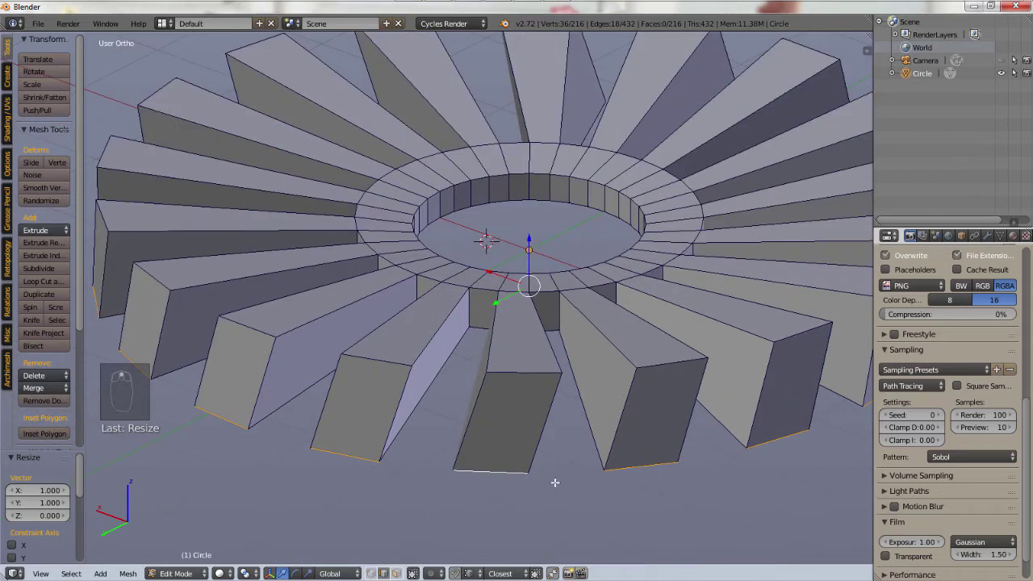
Step: Rotate the selected bottom edges 10° and flatten them along Z with scale 0
key(r)
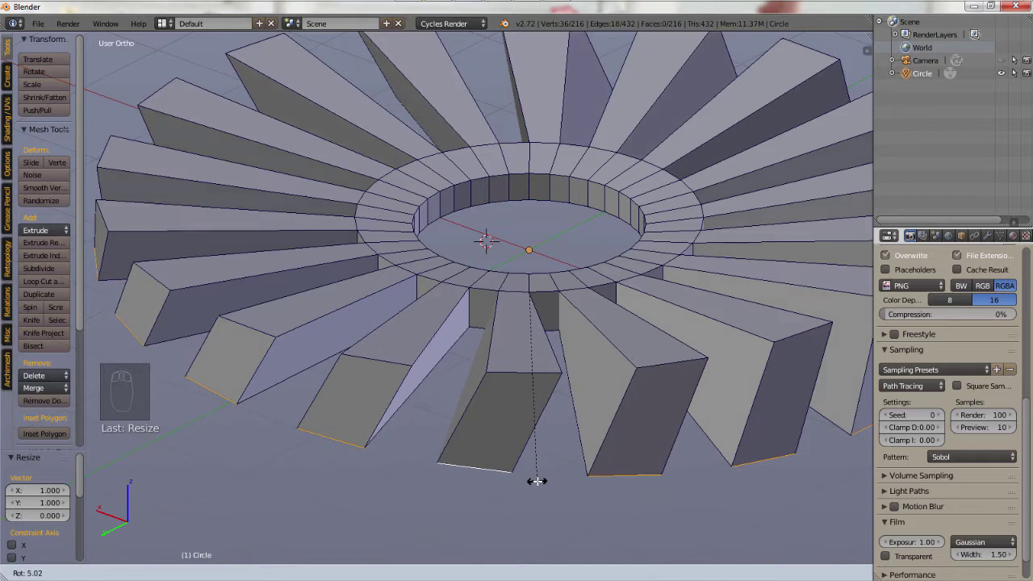
text(10)
key(Return)
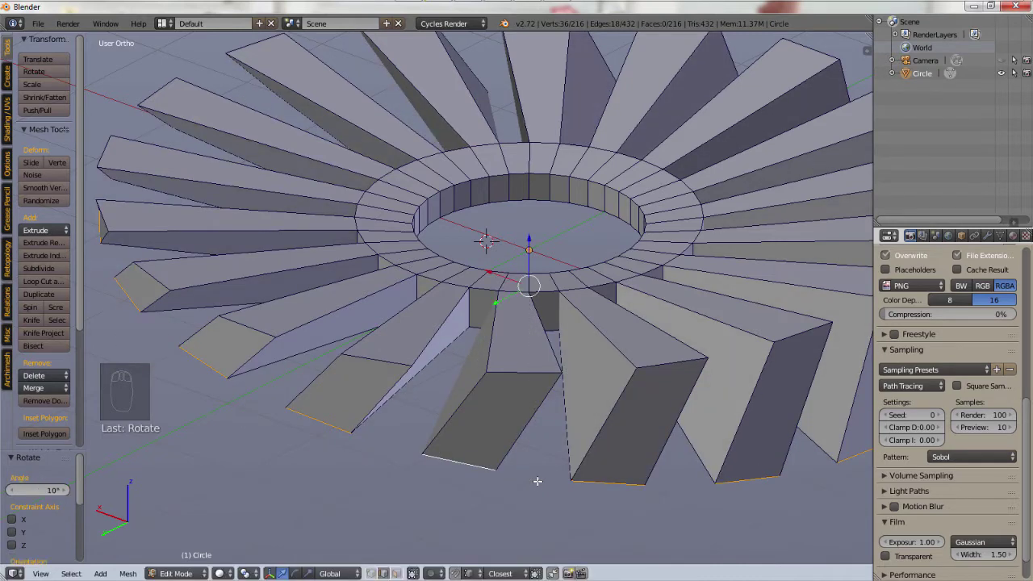
scroll(556, 462, down, 2)
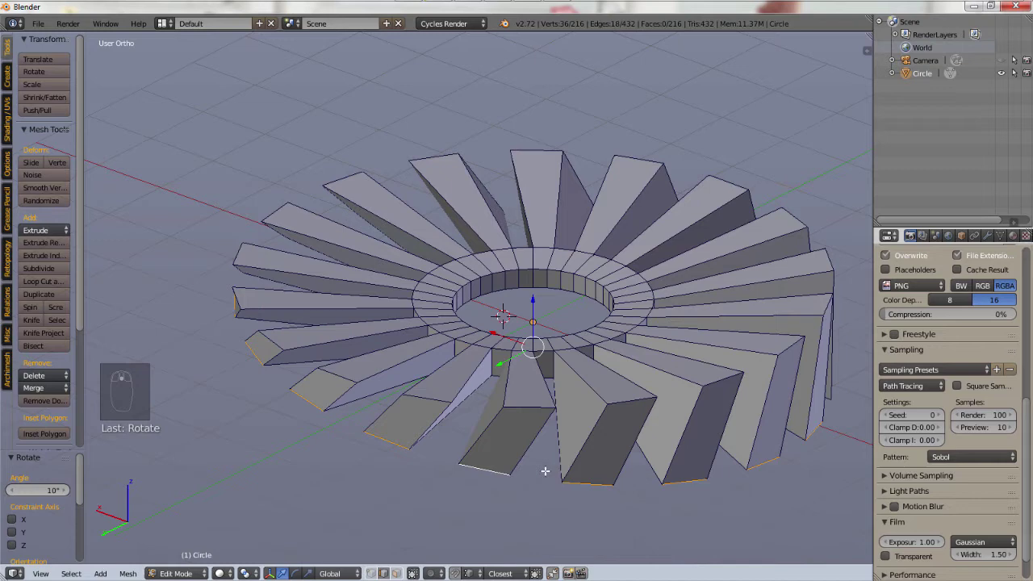
text(sz0)
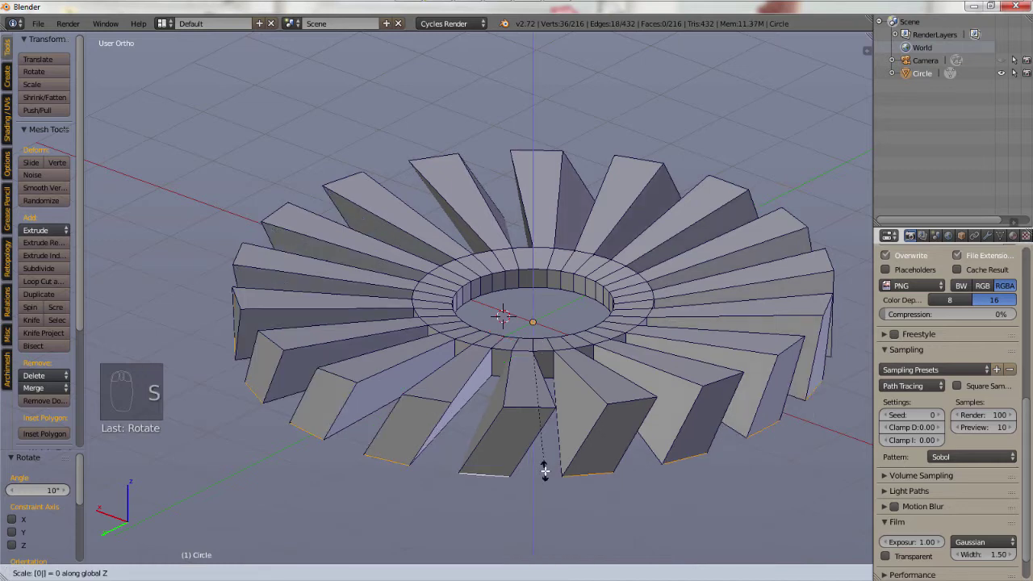
key(Return)
Step: Orbit, zoom and pan to a tilted view centred on the whole blade ring
middle_drag(659, 356, 637, 395)
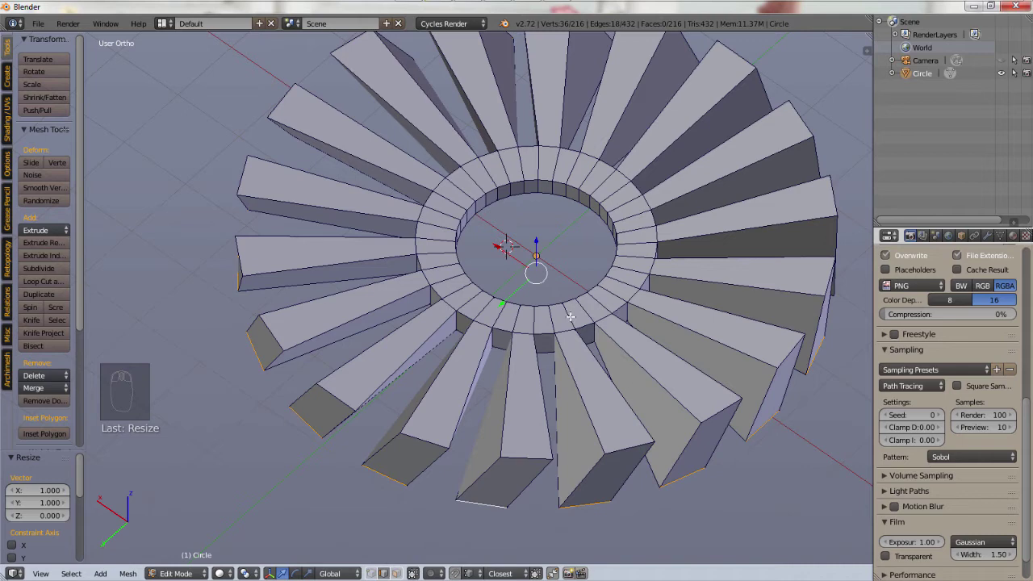
key(KP_7)
shift+middle_drag(558, 369, 668, 237)
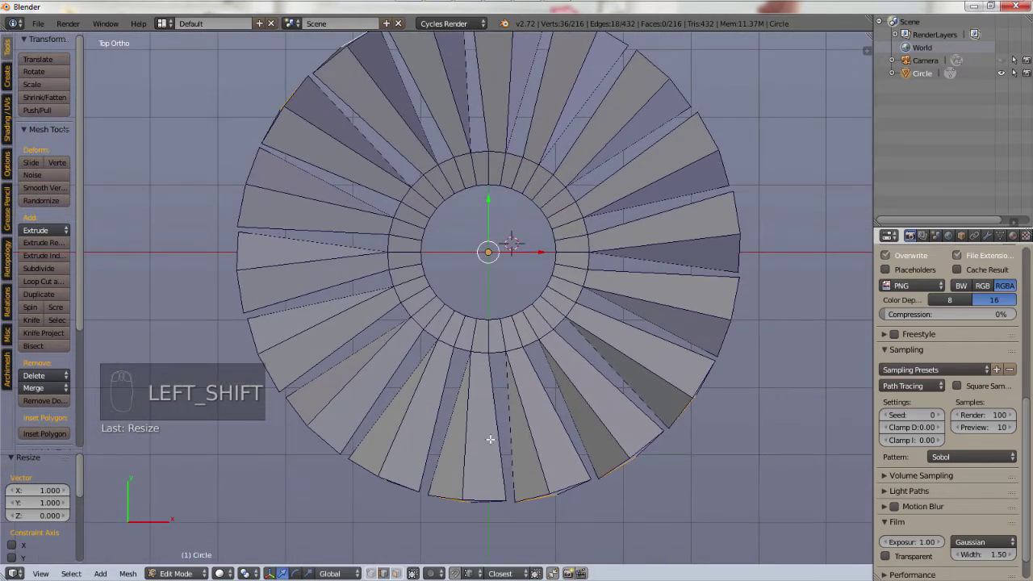
middle_drag(490, 439, 494, 391)
scroll(522, 514, up, 2)
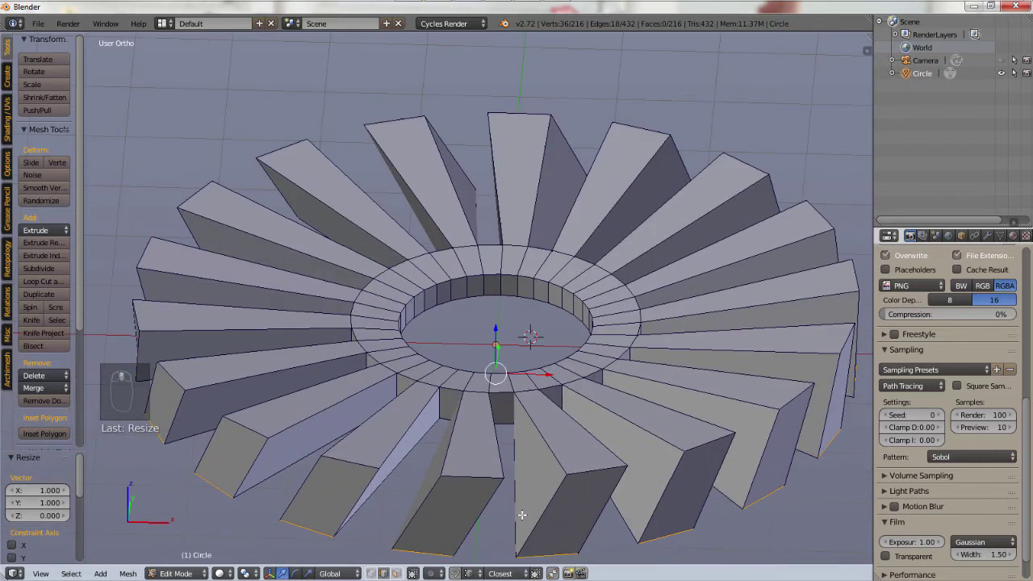
middle_drag(522, 514, 474, 373)
scroll(488, 210, down, 2)
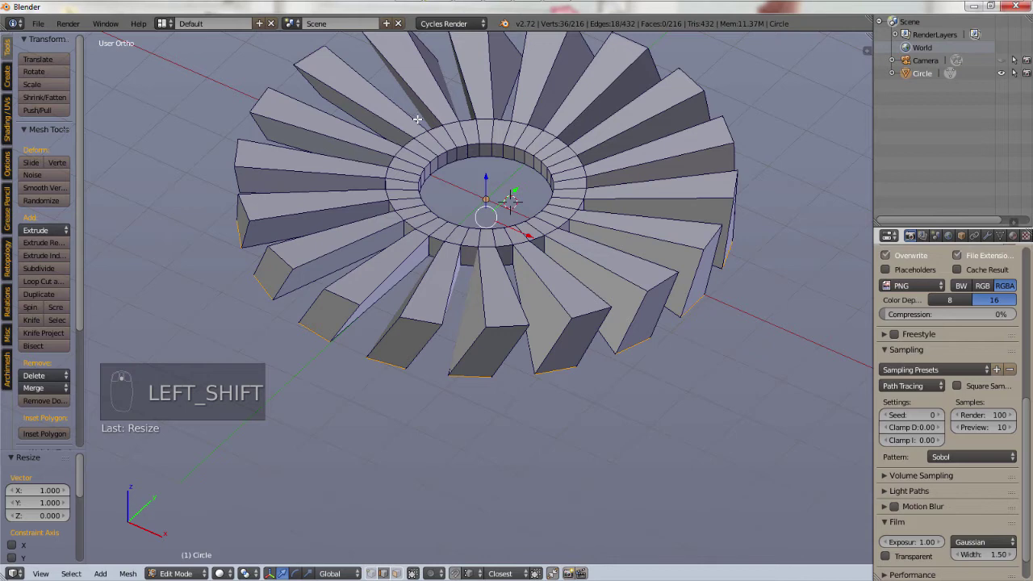
shift+middle_drag(668, 174, 671, 287)
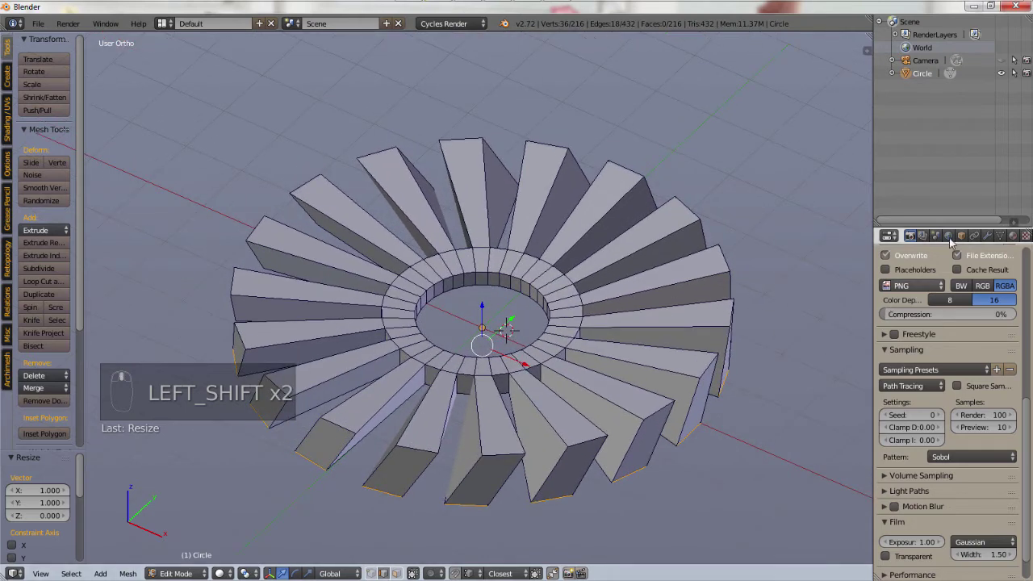
Step: Add a Subdivision Surface modifier to the fan with viewport level 4
click(987, 234)
click(962, 281)
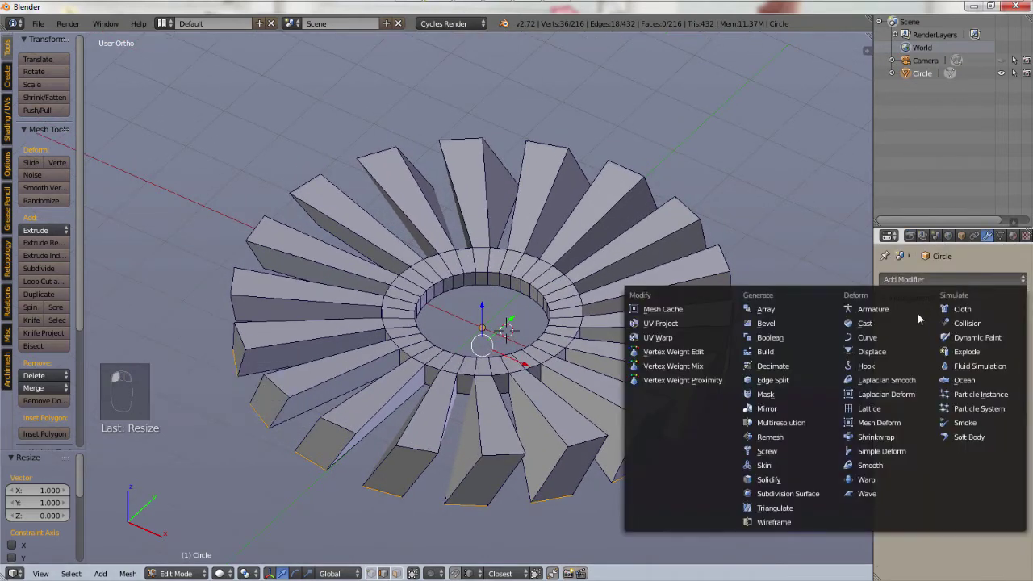
click(815, 494)
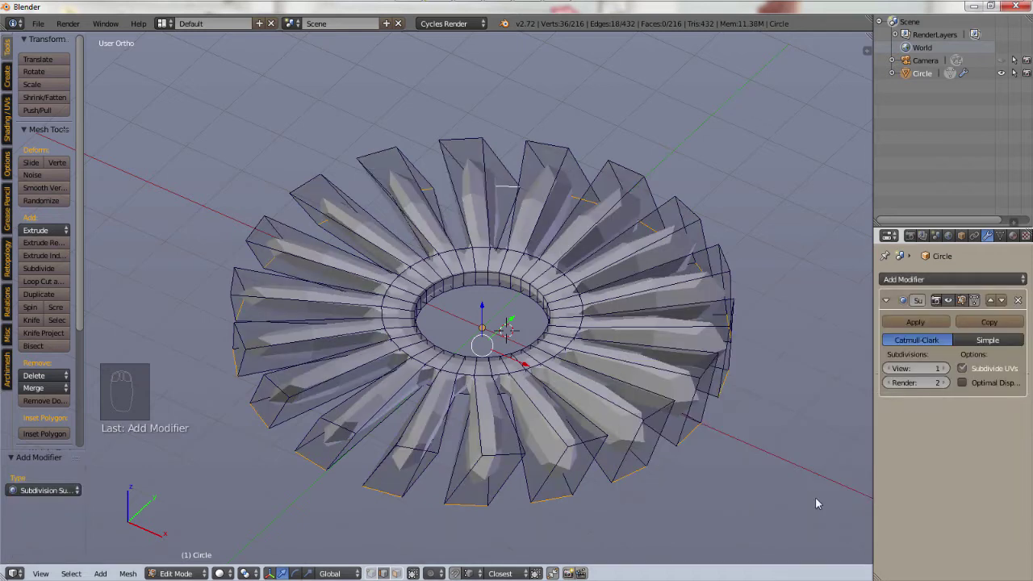
click(944, 368)
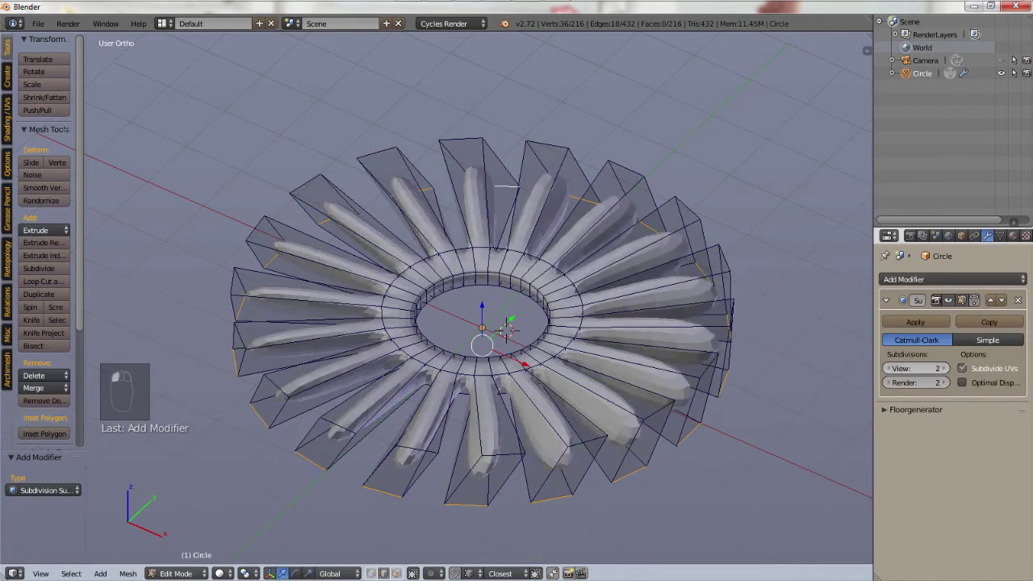
click(944, 368)
click(944, 368)
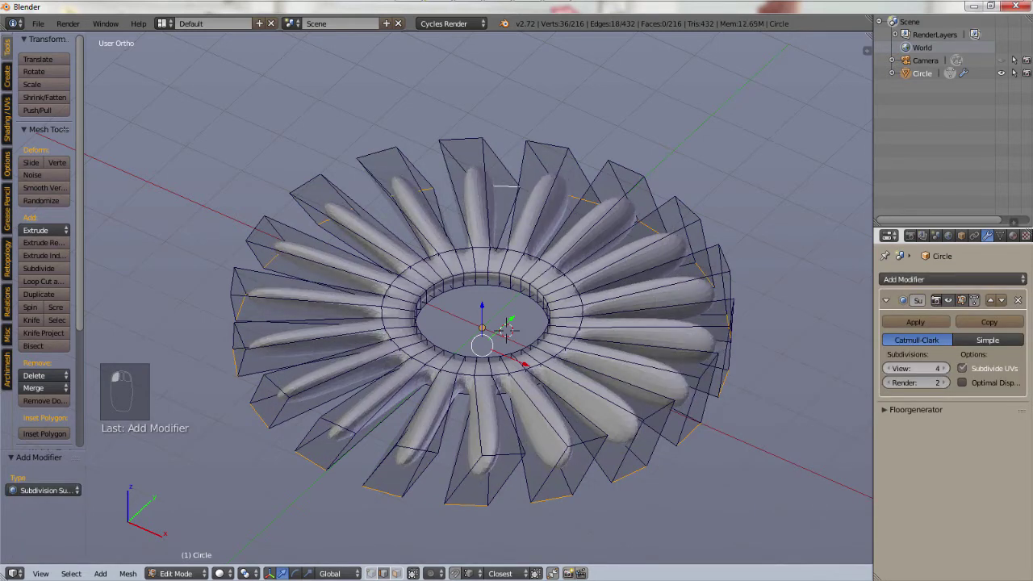
Step: Preview the smoothed fan in Object Mode, then return to Edit Mode with viewport level 0
click(202, 572)
click(185, 557)
middle_drag(306, 387, 613, 339)
key(Tab)
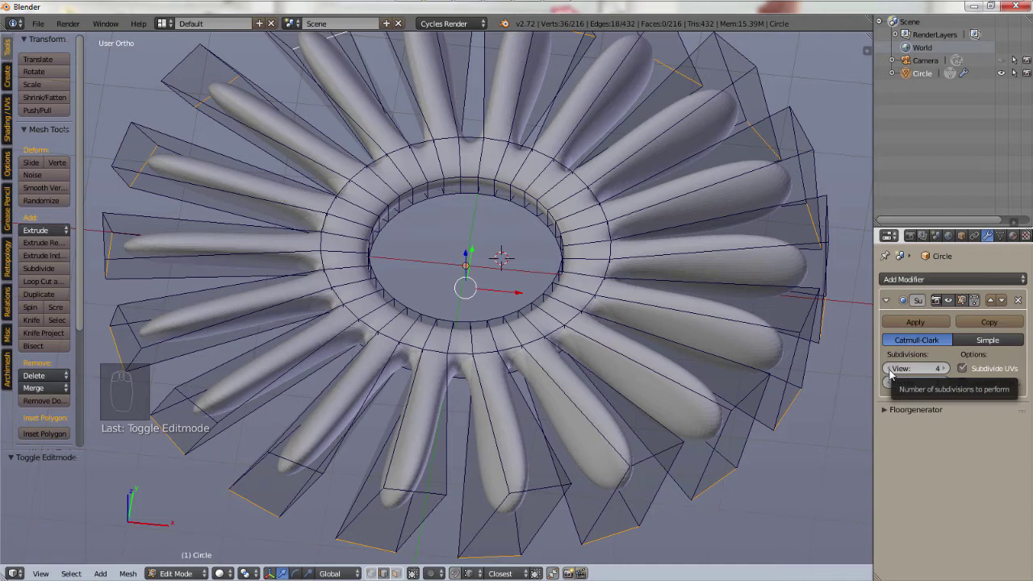
click(890, 369)
click(890, 369)
click(890, 369)
click(889, 369)
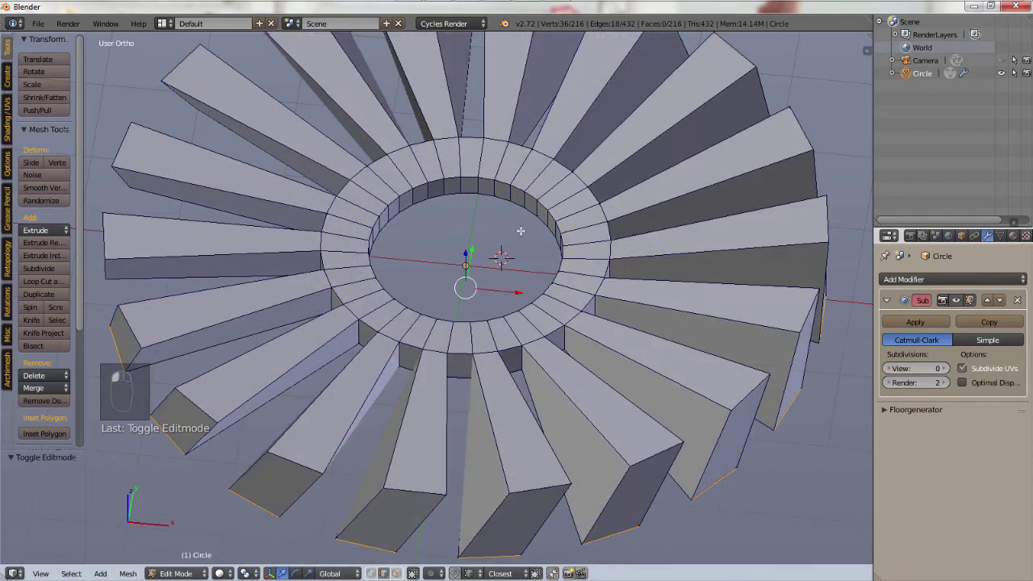
scroll(353, 285, up, 4)
scroll(353, 285, up, 2)
middle_drag(223, 295, 179, 268)
Step: Select the center hole's lower and upper inner rim loops
click(174, 266)
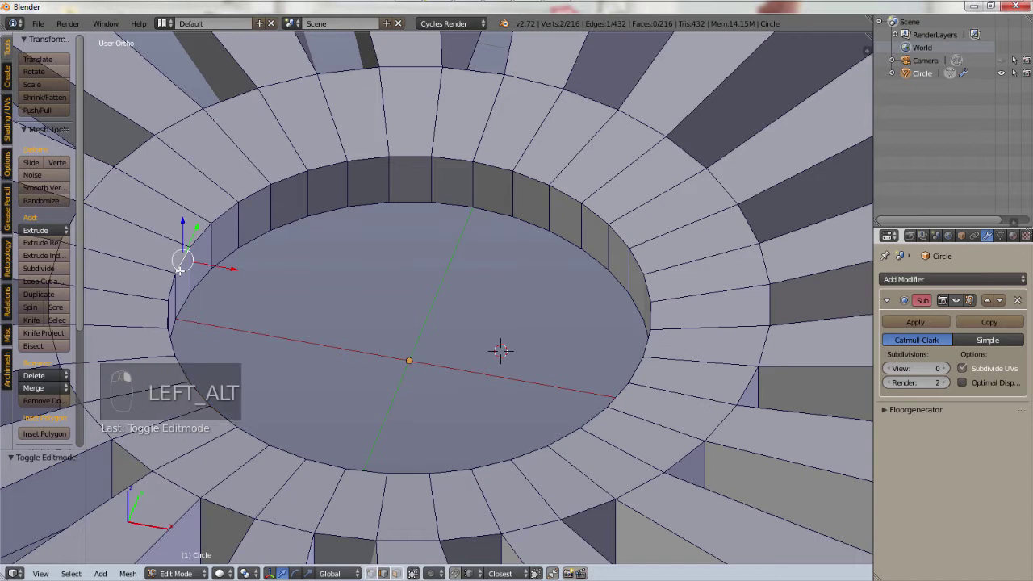
alt+click(176, 268)
alt+click(209, 266)
key(alt+shift)
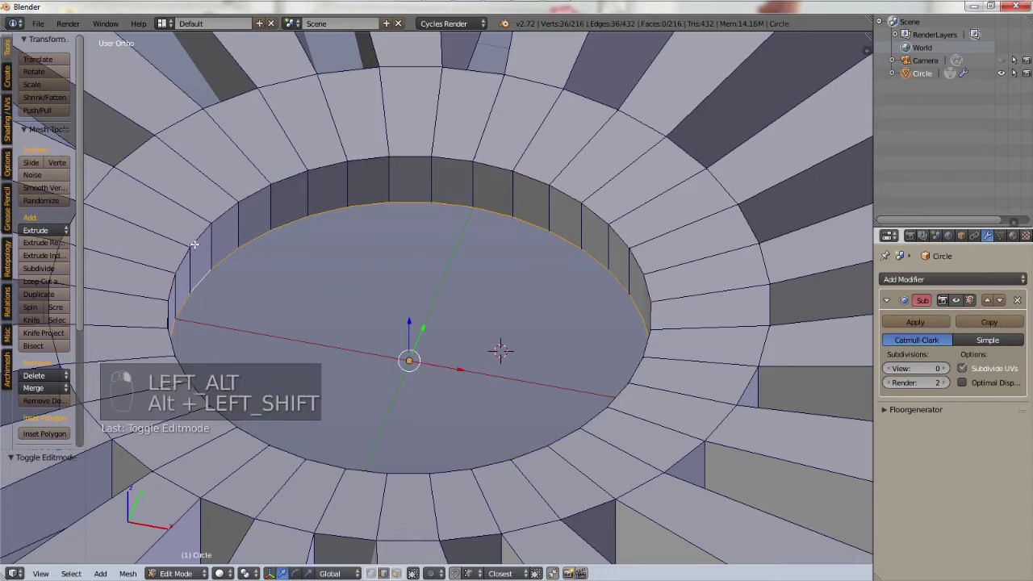
alt+shift+click(195, 244)
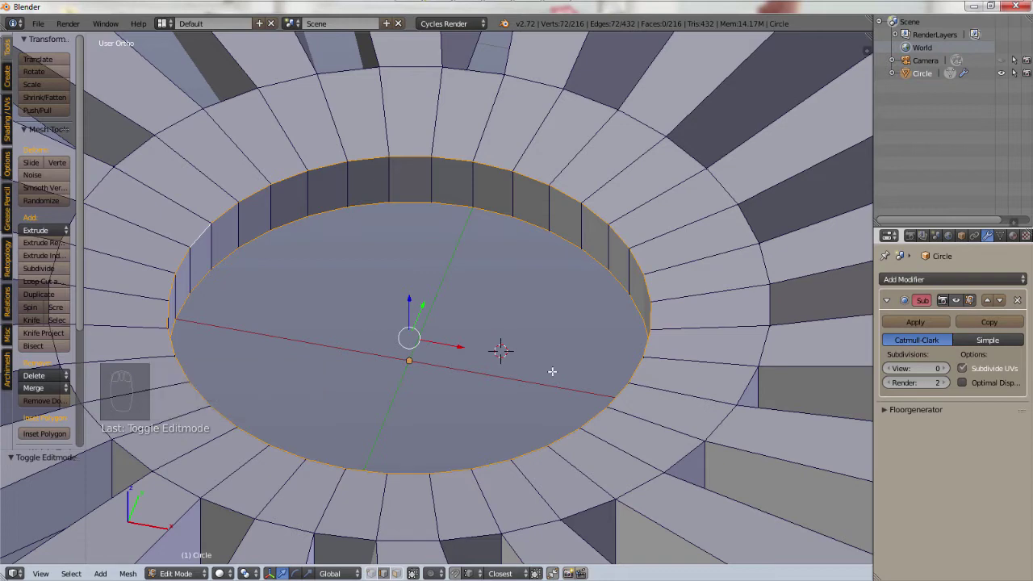
Step: Extrude the two rim loops in place and scale them down to 0.268
key(e)
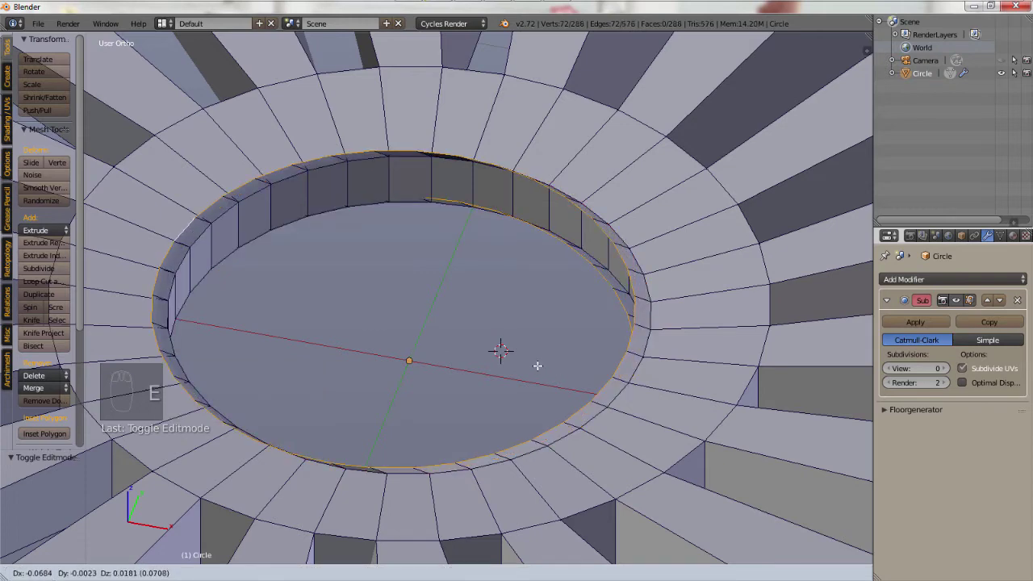
right_click(541, 370)
key(s)
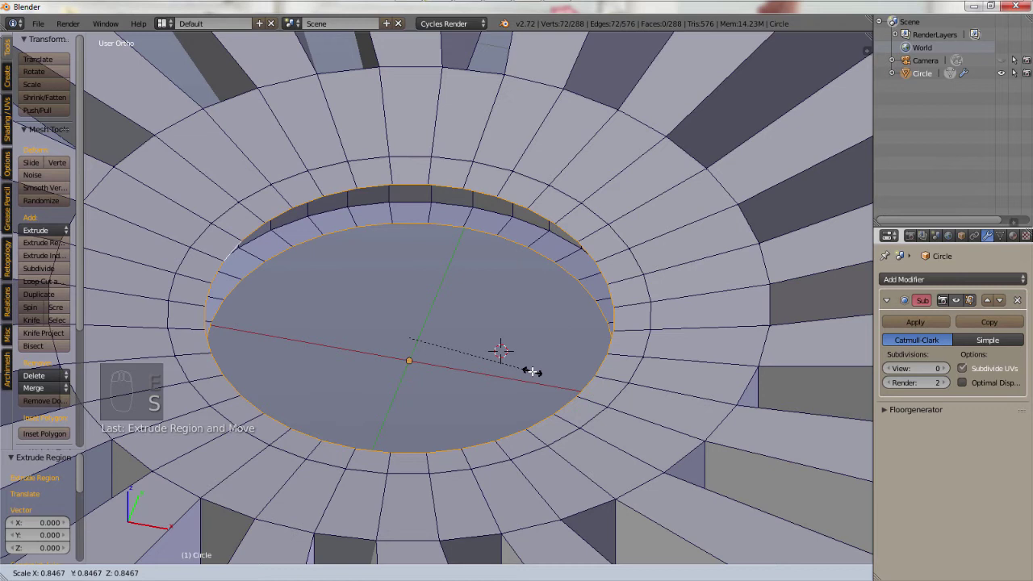
right_click(484, 352)
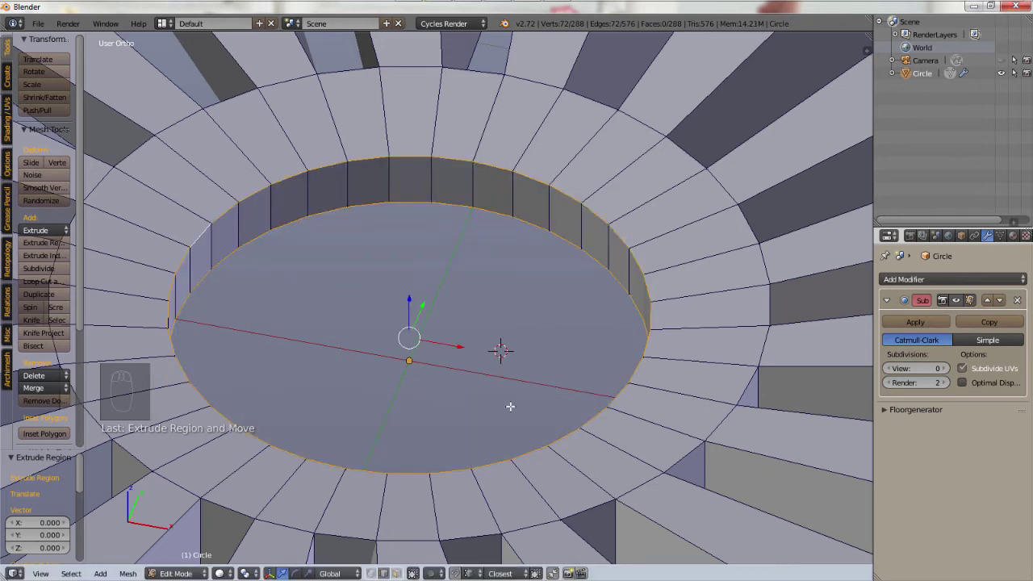
key(s)
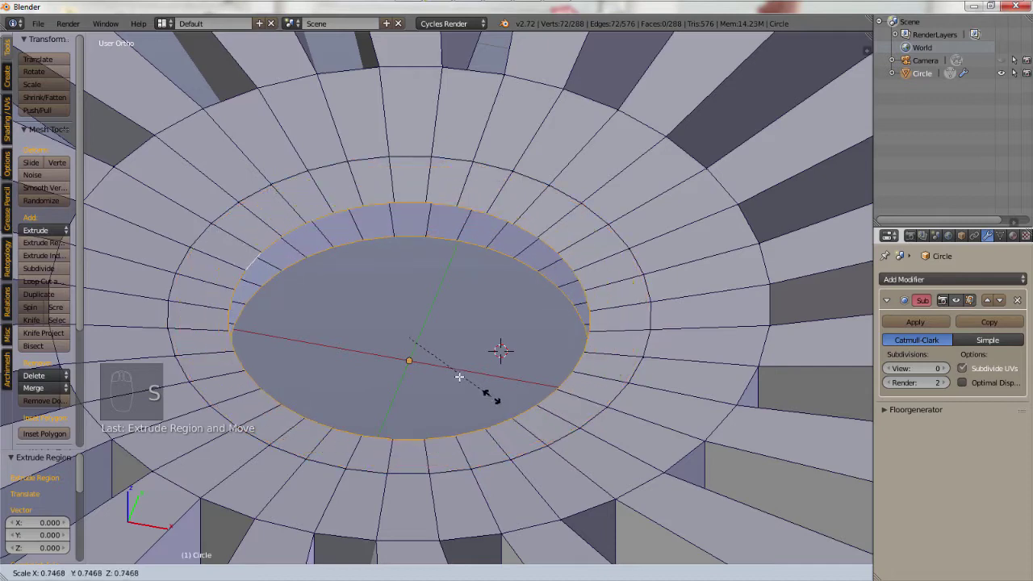
click(446, 363)
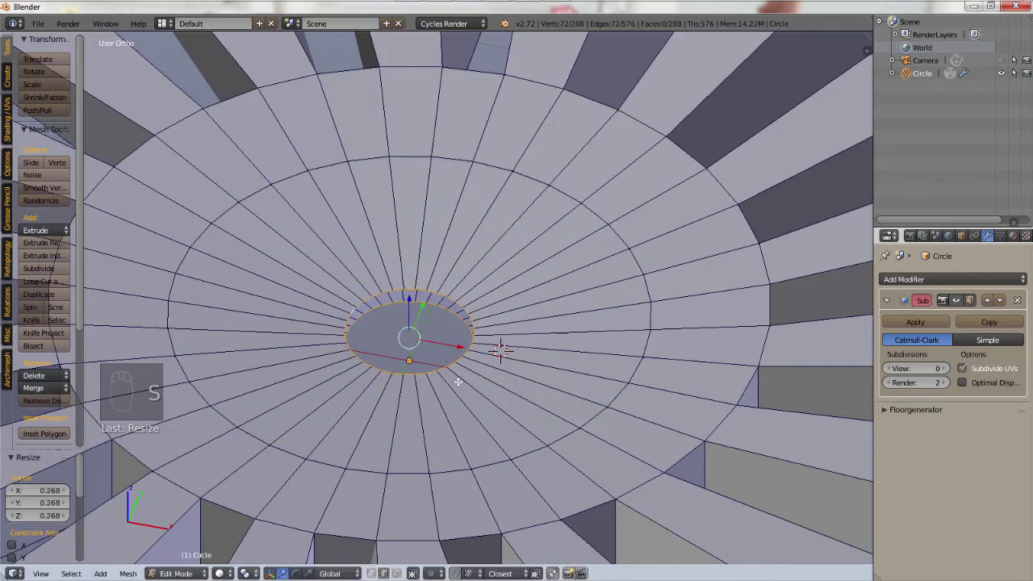
middle_drag(449, 375, 420, 388)
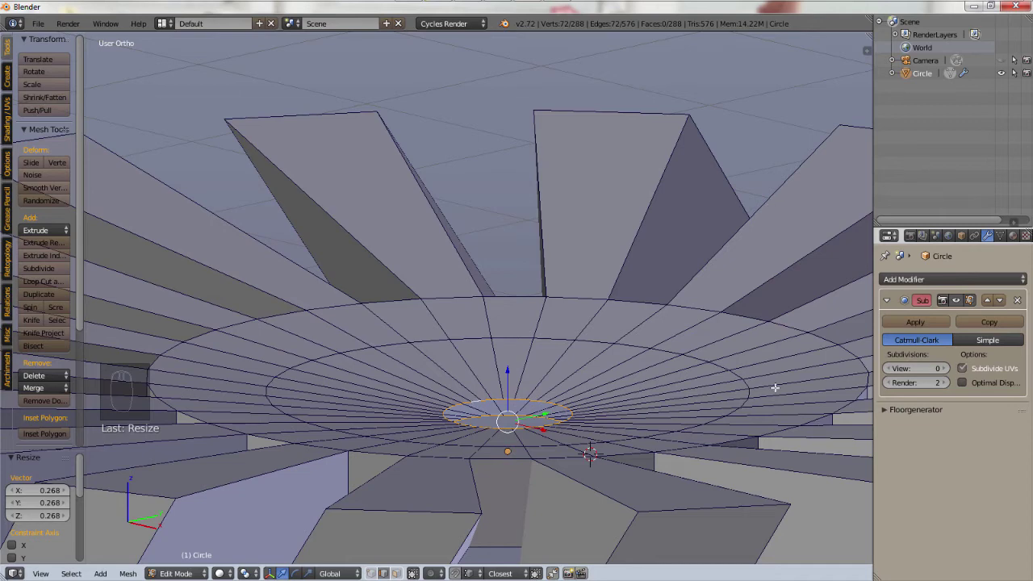
scroll(539, 373, up, 4)
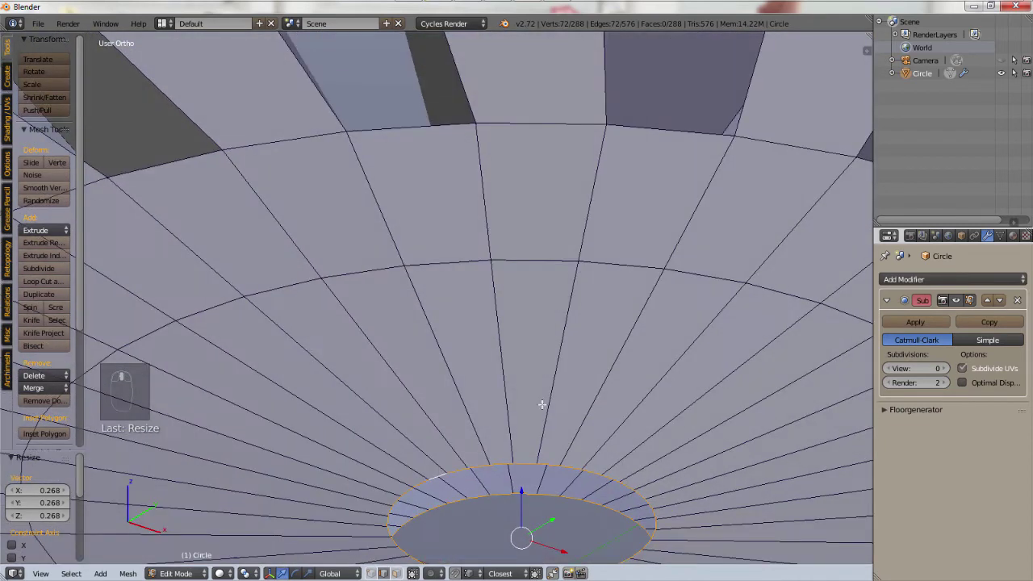
shift+middle_drag(541, 406, 444, 214)
shift+scroll(443, 213, down, 1)
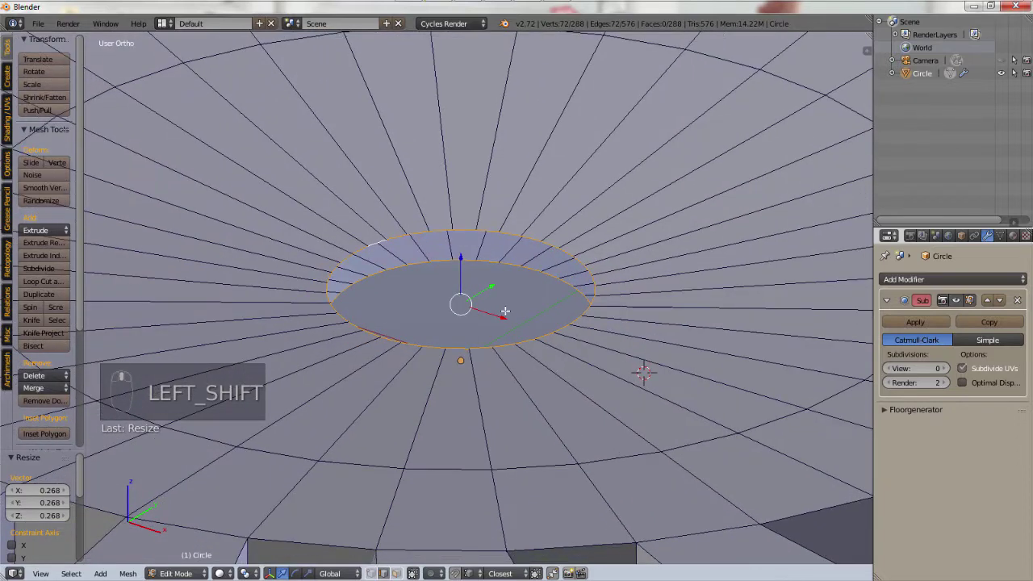
scroll(506, 311, up, 3)
shift+middle_drag(513, 338, 537, 415)
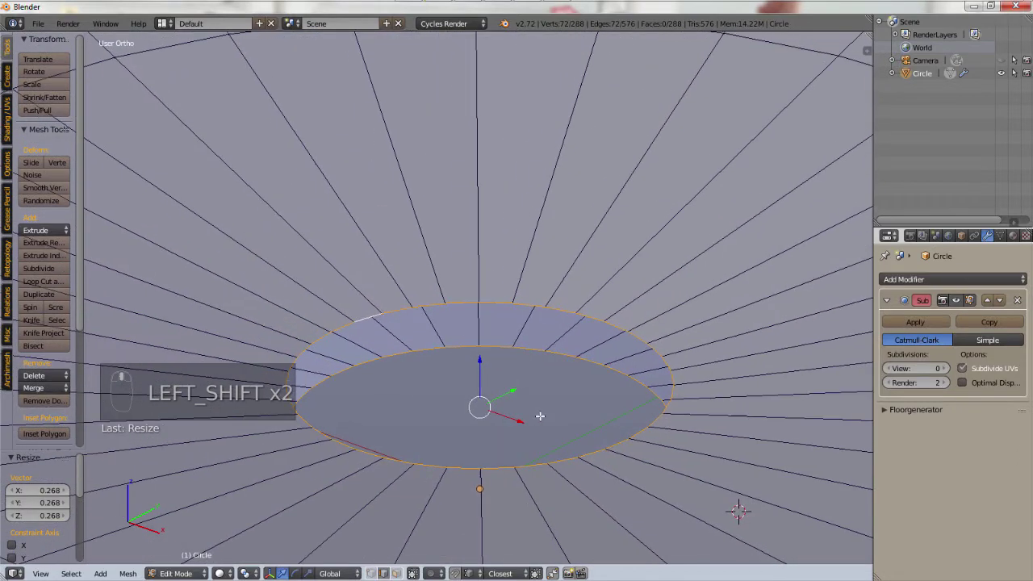
scroll(527, 420, up, 1)
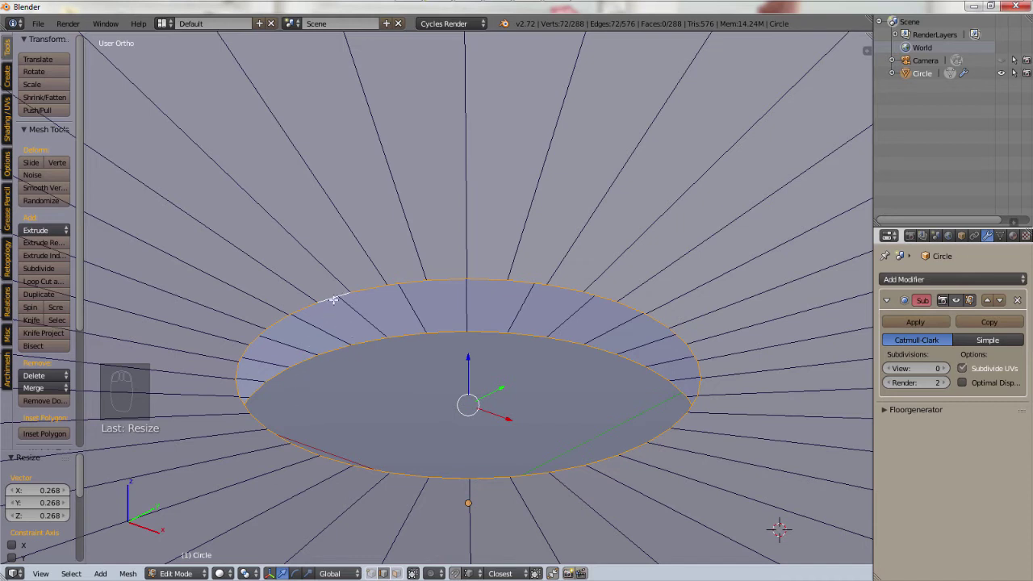
Step: Bridge the two center loops with LoopTools Bridge and raise the subdivision preview to 5
key(w)
mouse_move(334, 243)
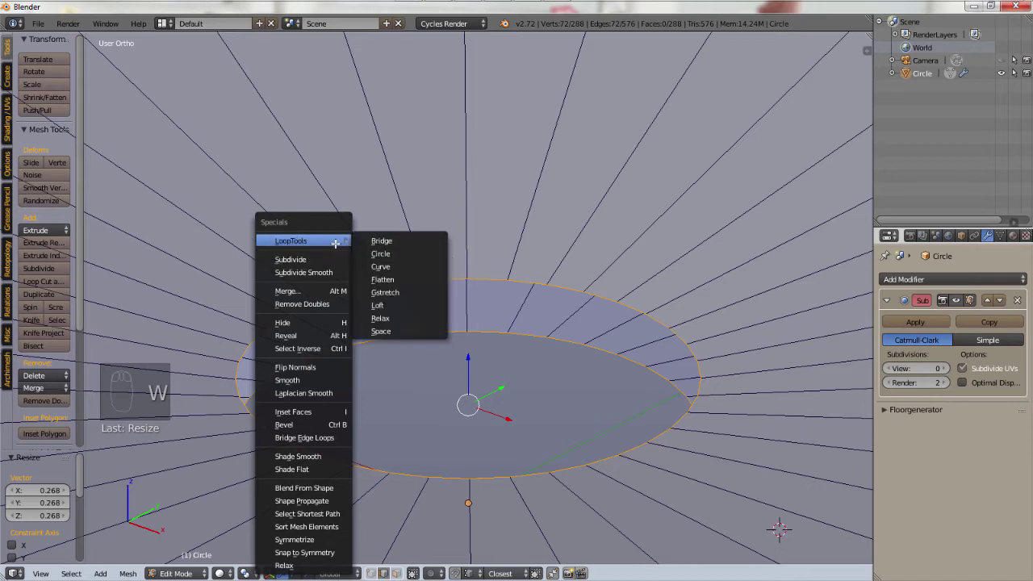
click(373, 241)
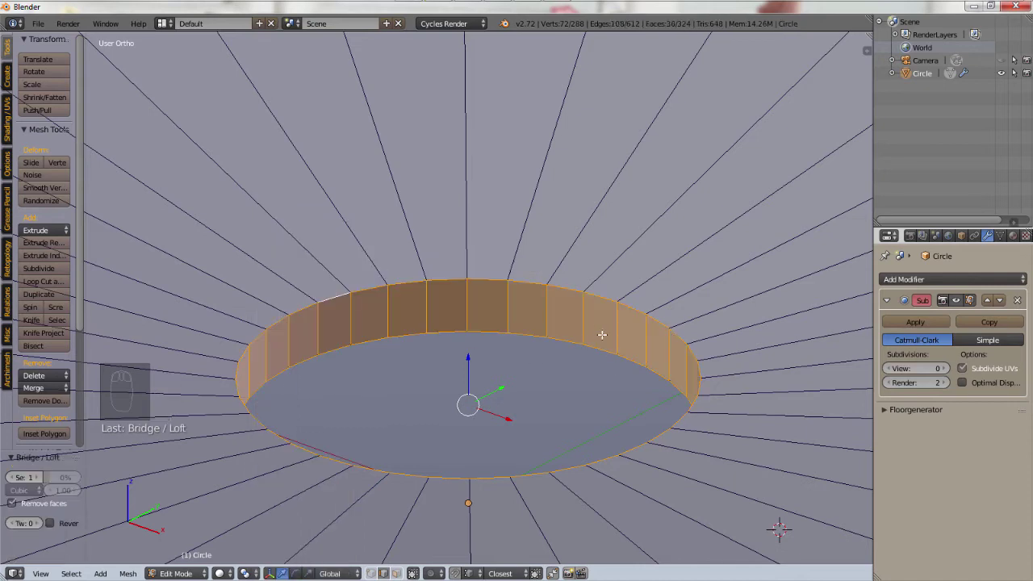
scroll(597, 446, down, 5)
middle_drag(554, 411, 839, 474)
scroll(839, 474, down, 3)
drag(920, 367, 947, 371)
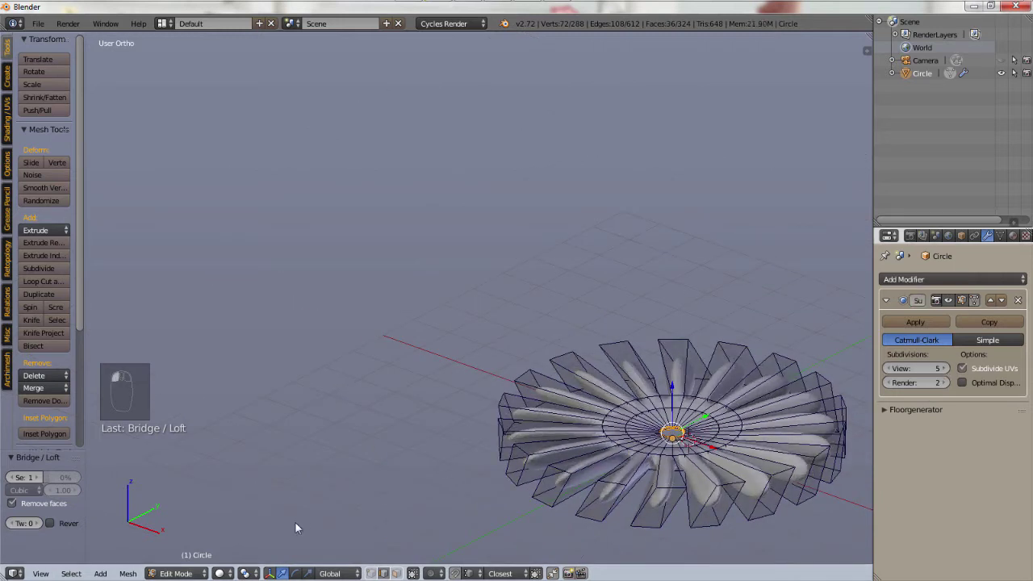
Step: Switch to Object Mode and orbit, pan and zoom to inspect the smoothed hub
click(180, 572)
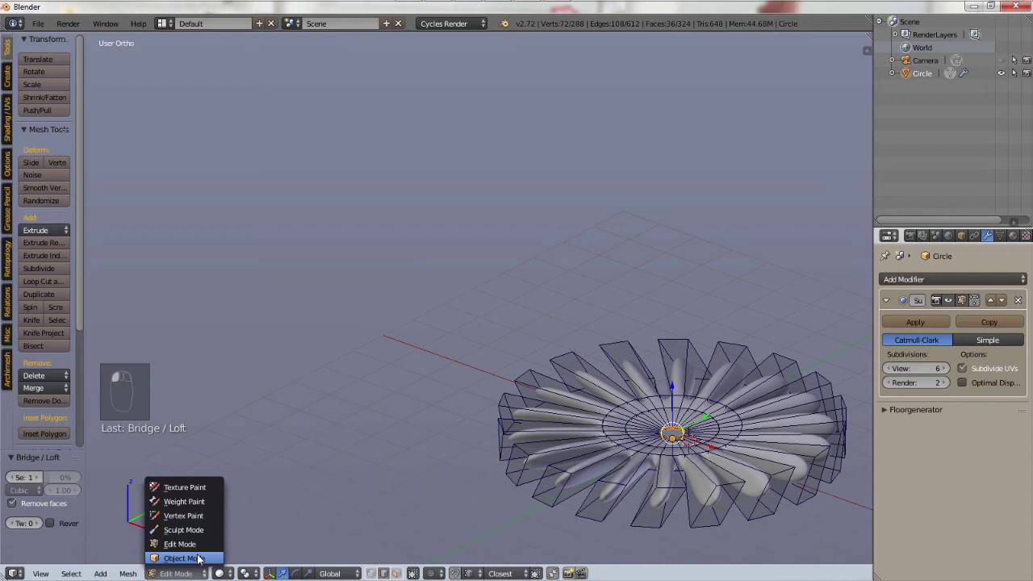
key(Tab)
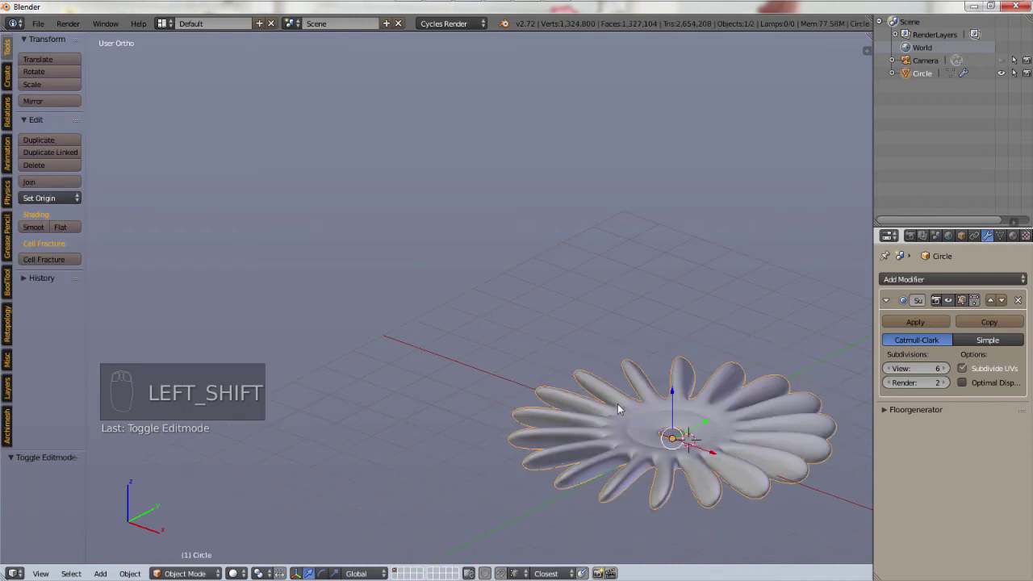
shift+middle_drag(618, 410, 517, 301)
scroll(556, 286, up, 3)
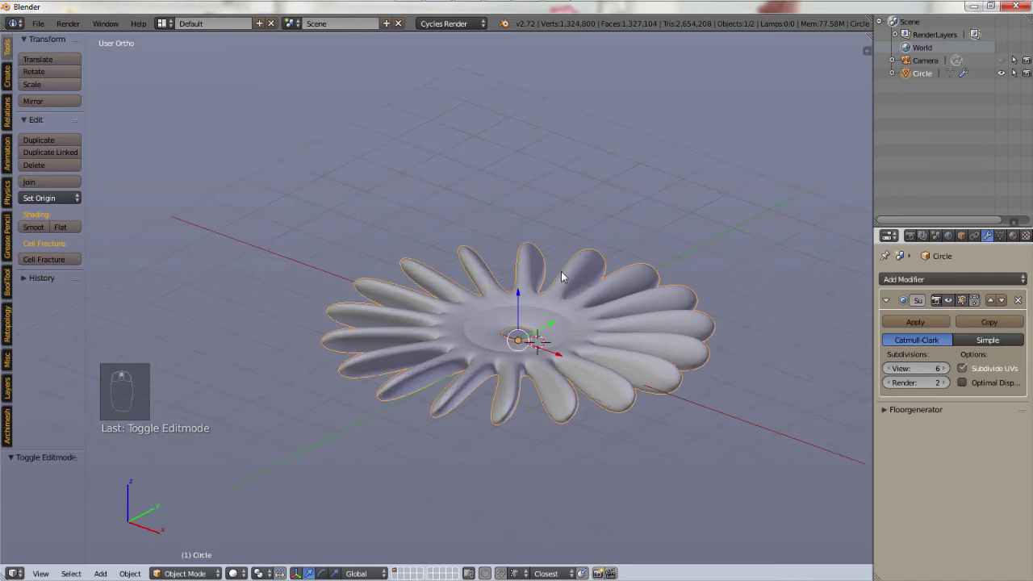
scroll(542, 290, up, 4)
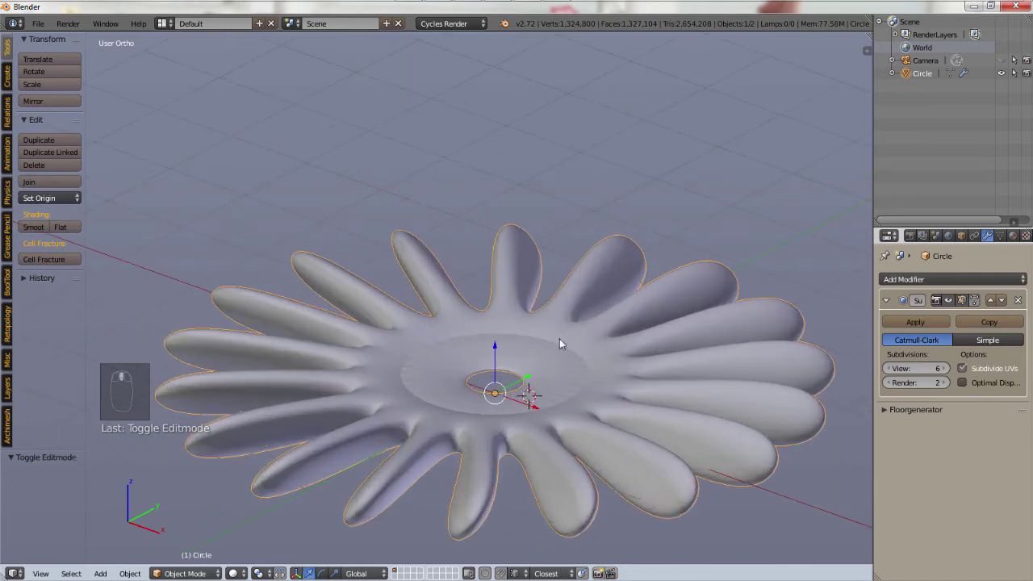
middle_drag(569, 354, 588, 306)
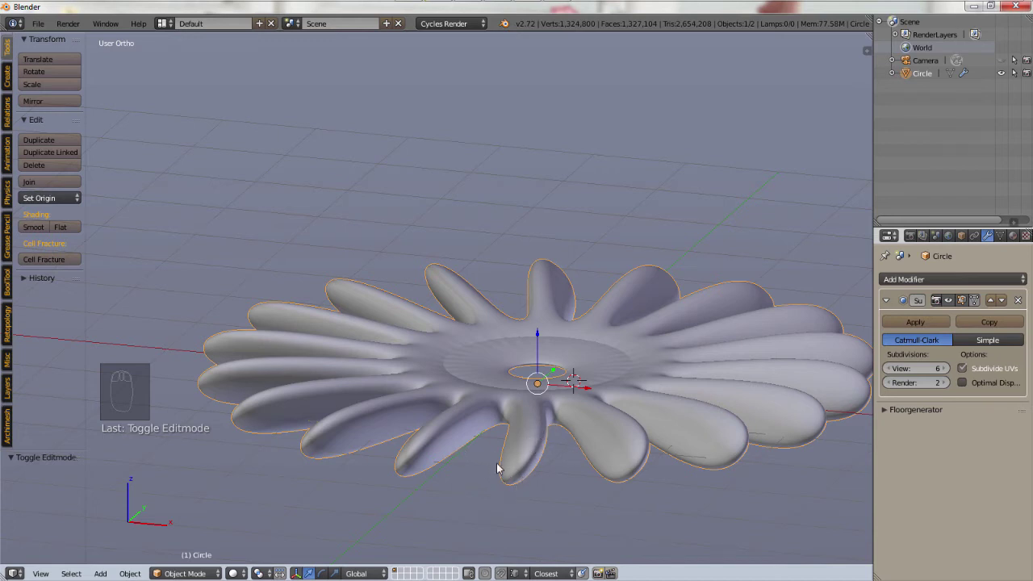
middle_drag(530, 430, 627, 362)
middle_drag(599, 414, 584, 472)
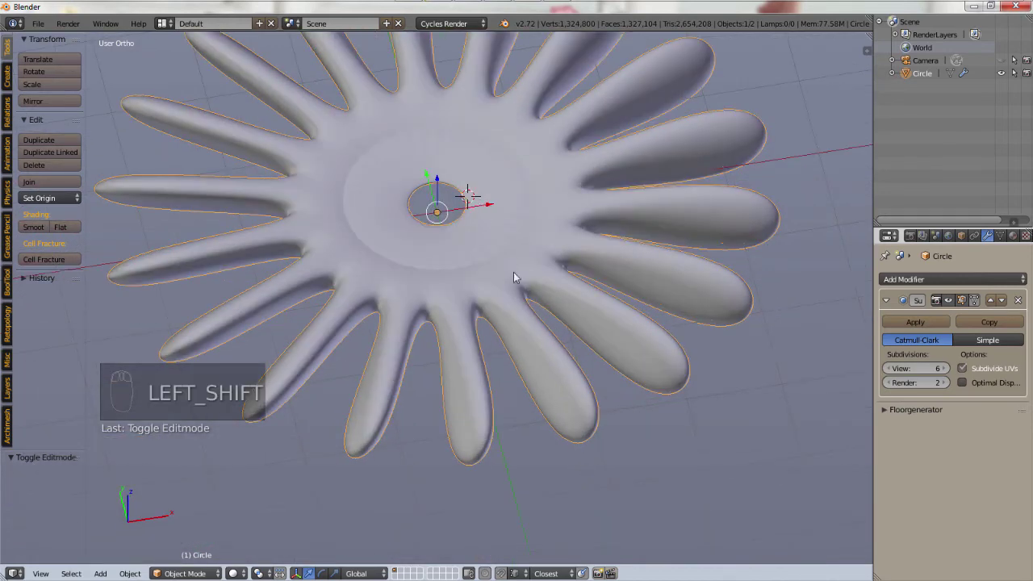
shift+middle_drag(513, 279, 557, 354)
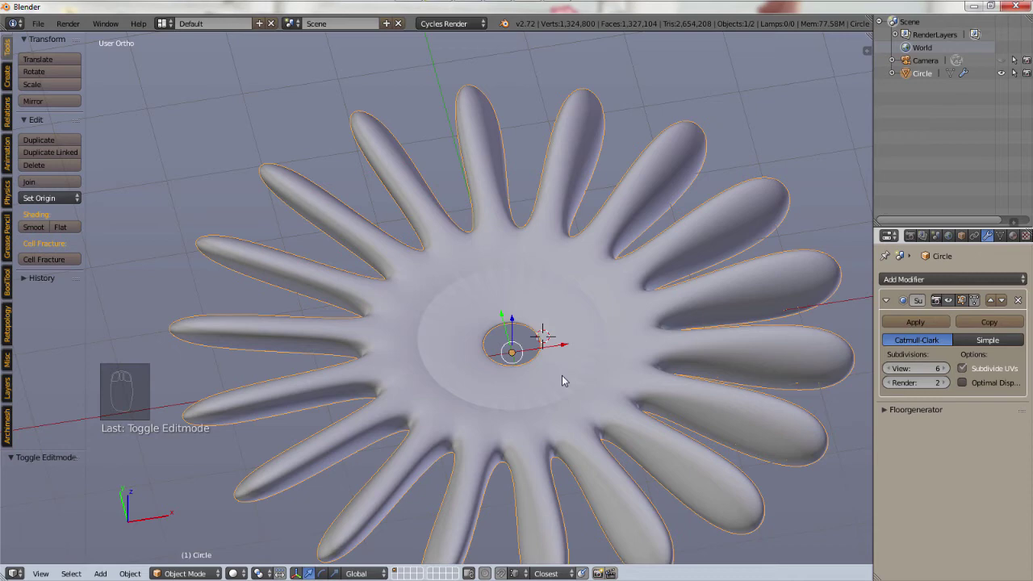
scroll(502, 348, up, 1)
scroll(535, 360, up, 2)
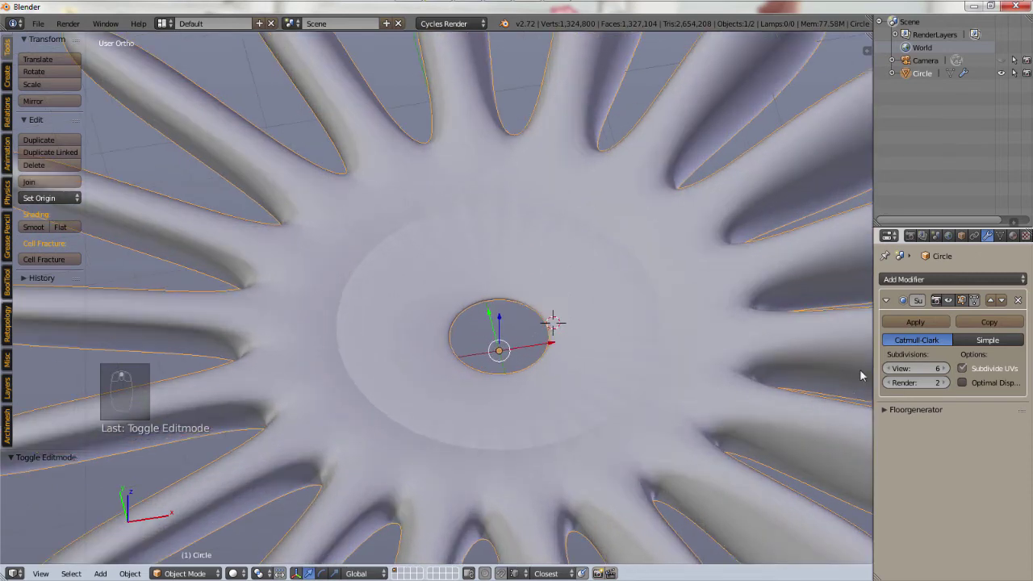
Step: Lower the Subdivision Surface viewport level to 4
click(892, 369)
click(892, 369)
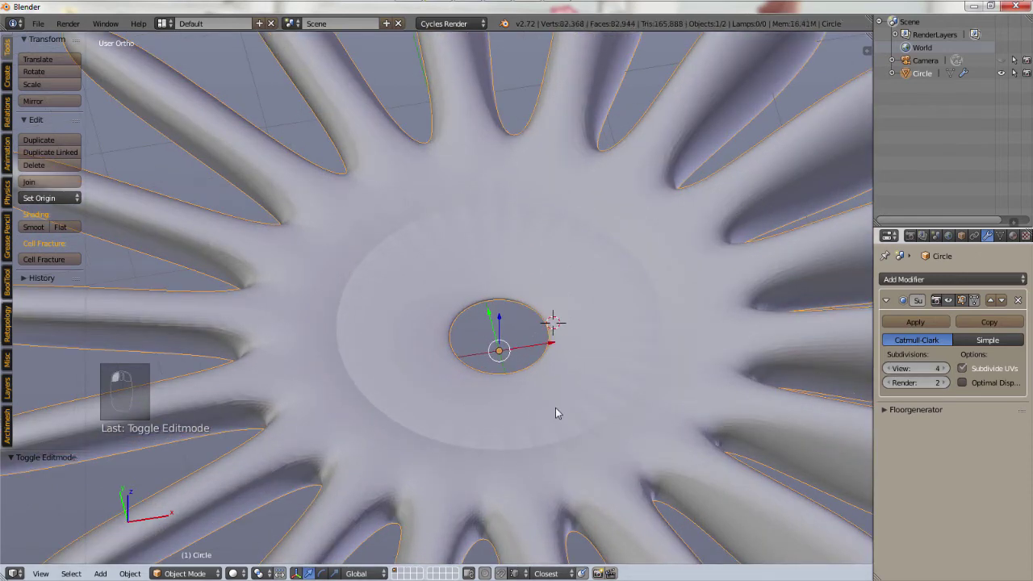
middle_drag(555, 407, 519, 409)
scroll(507, 415, up, 3)
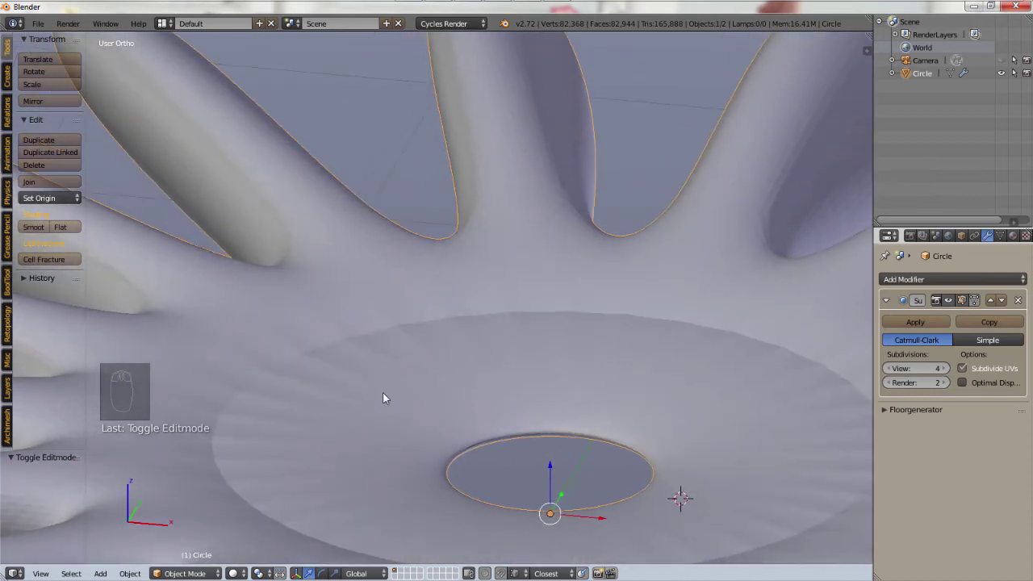
scroll(562, 485, up, 4)
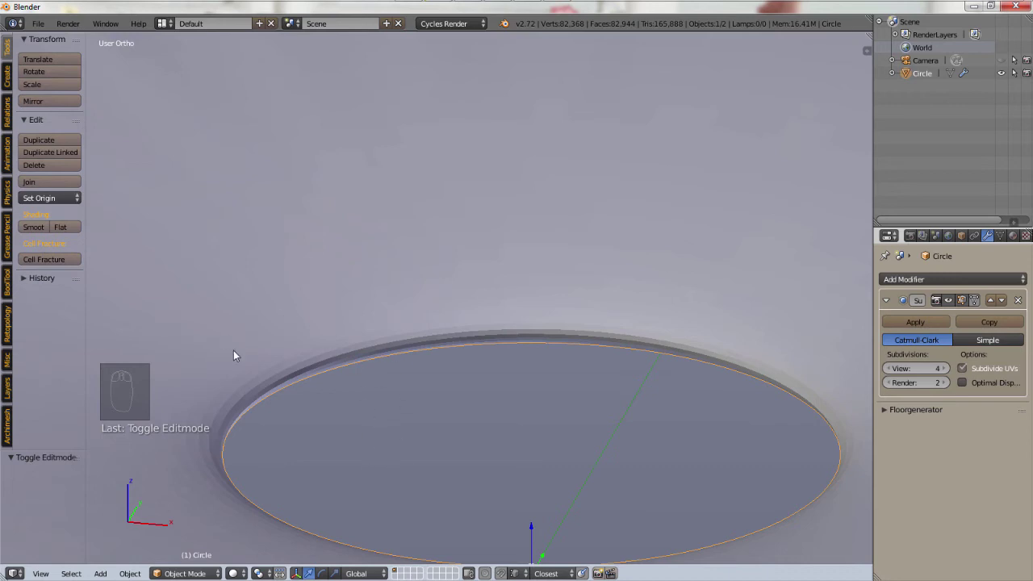
Step: Return to Edit Mode and select the top edge loop of the hole's rim
click(185, 572)
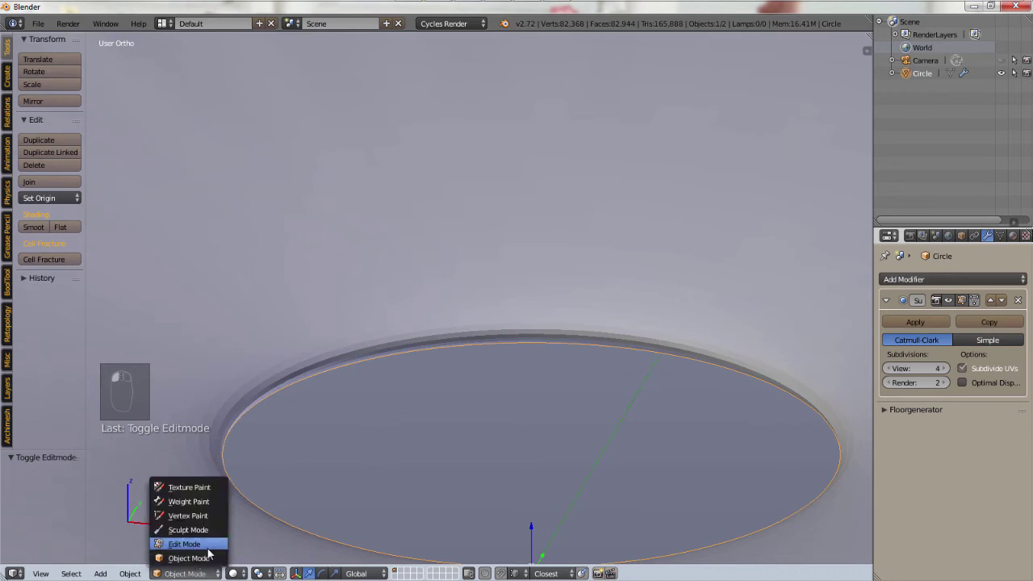
click(190, 544)
shift+right_click(309, 365)
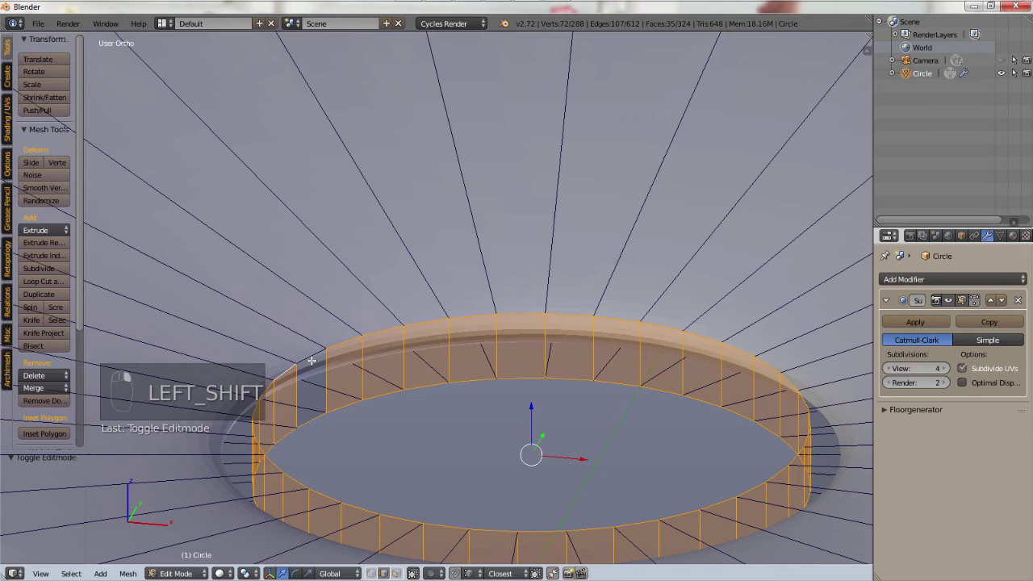
key(a)
alt+shift+right_click(311, 357)
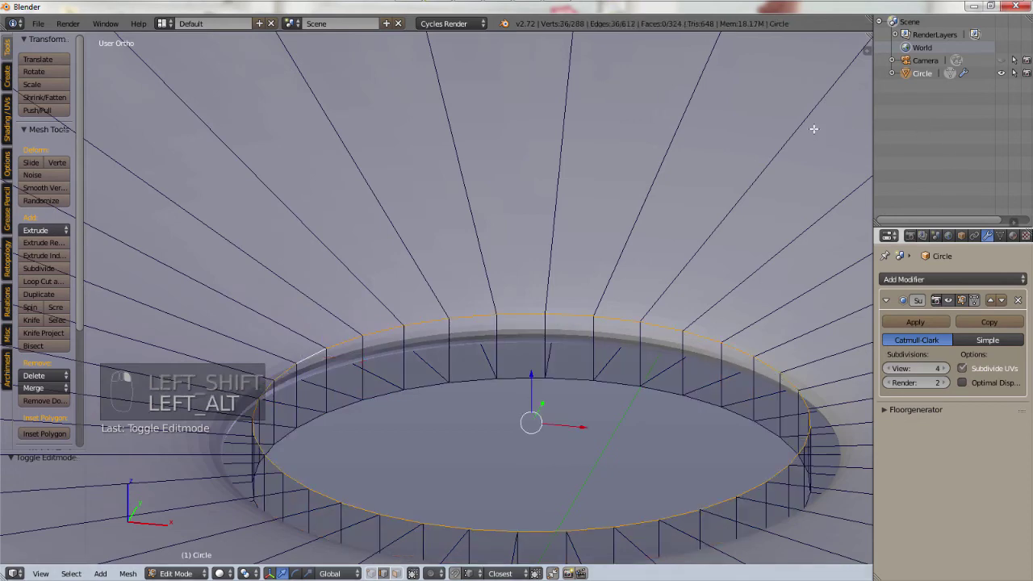
Step: Add the inner rim loop and set Mean Crease to 1.00 in the sidebar
key(n)
scroll(815, 83, up, 15)
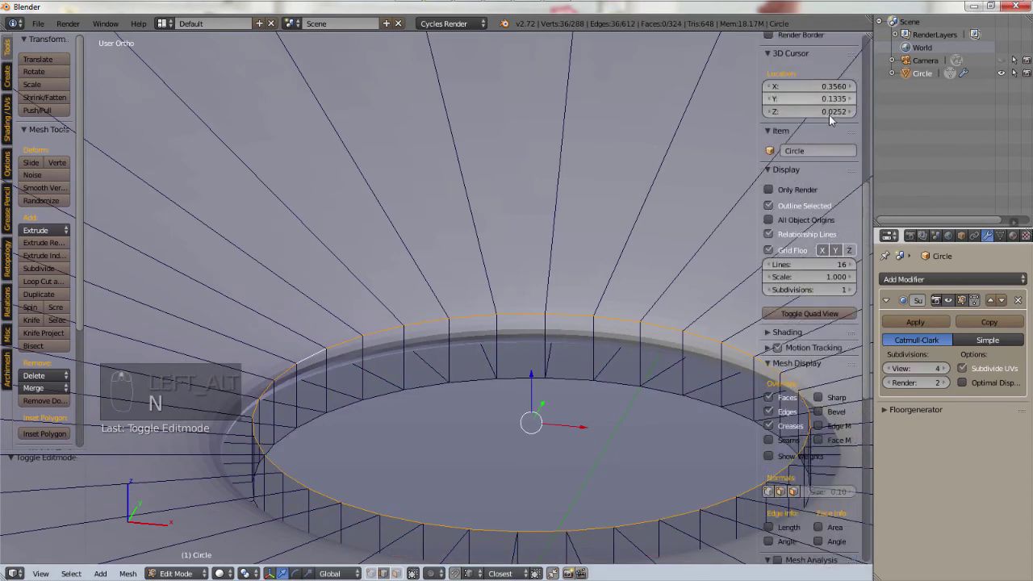
scroll(817, 133, up, 3)
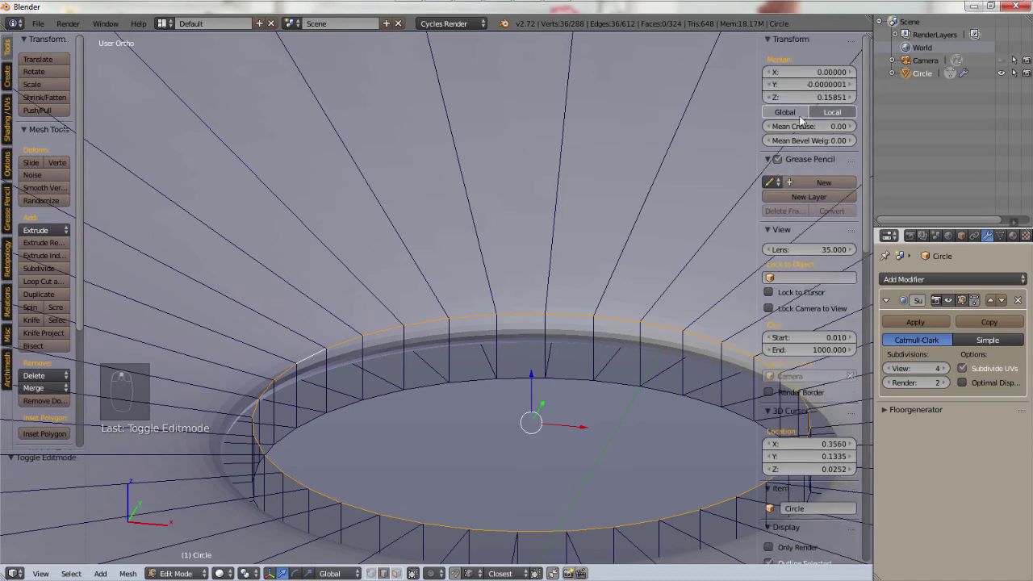
drag(816, 127, 855, 127)
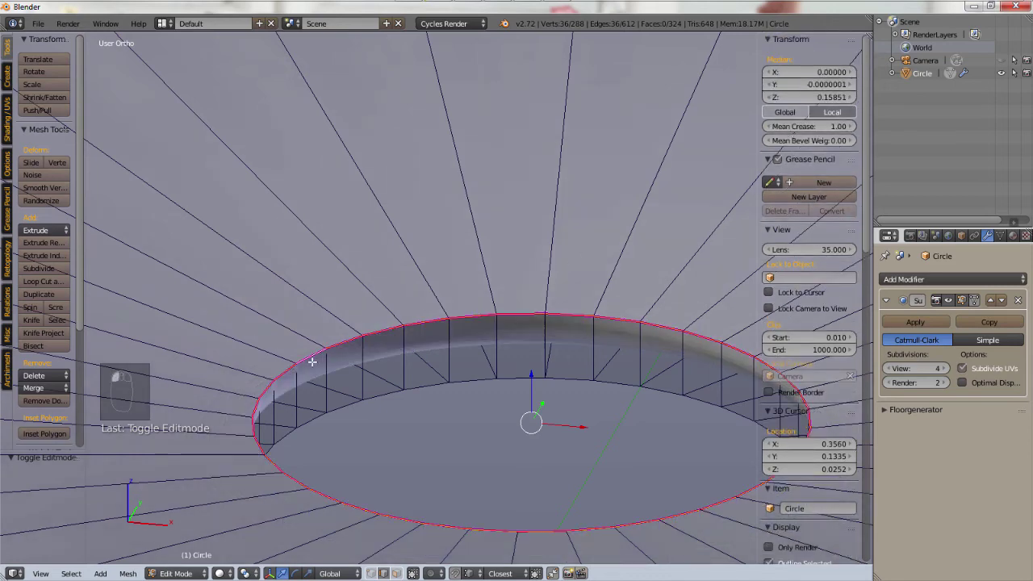
alt+click(347, 399)
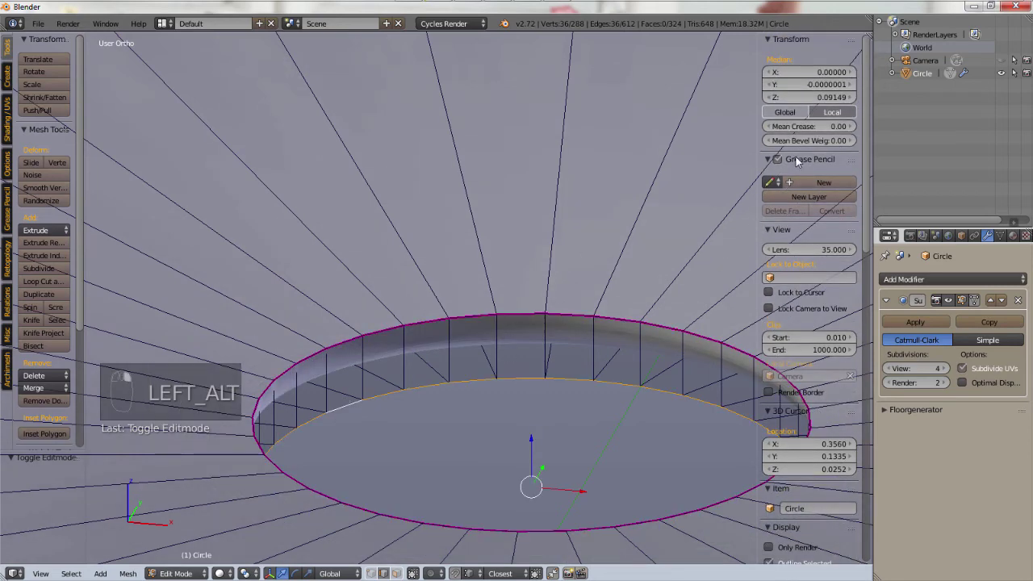
drag(816, 127, 855, 126)
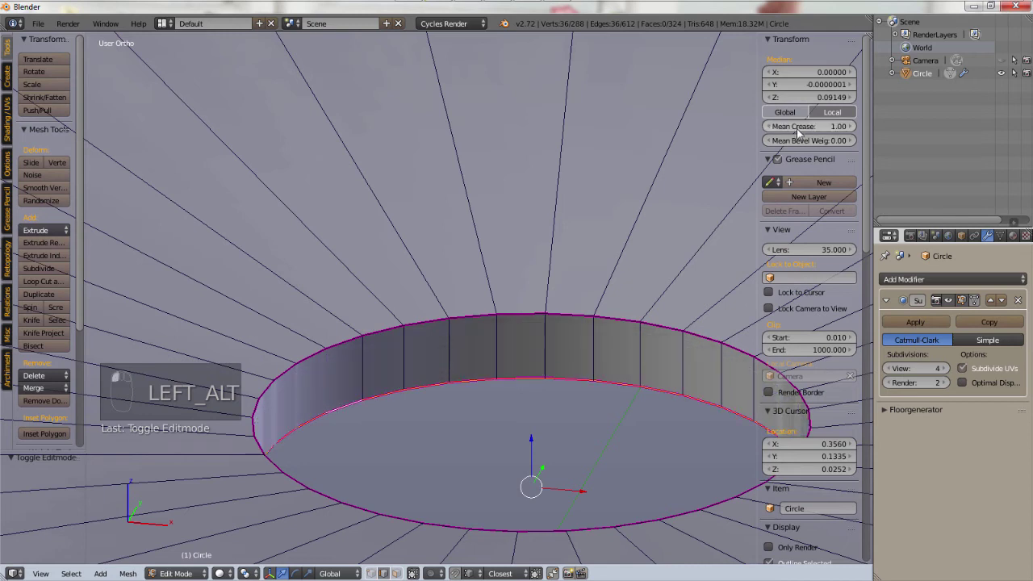
key(n)
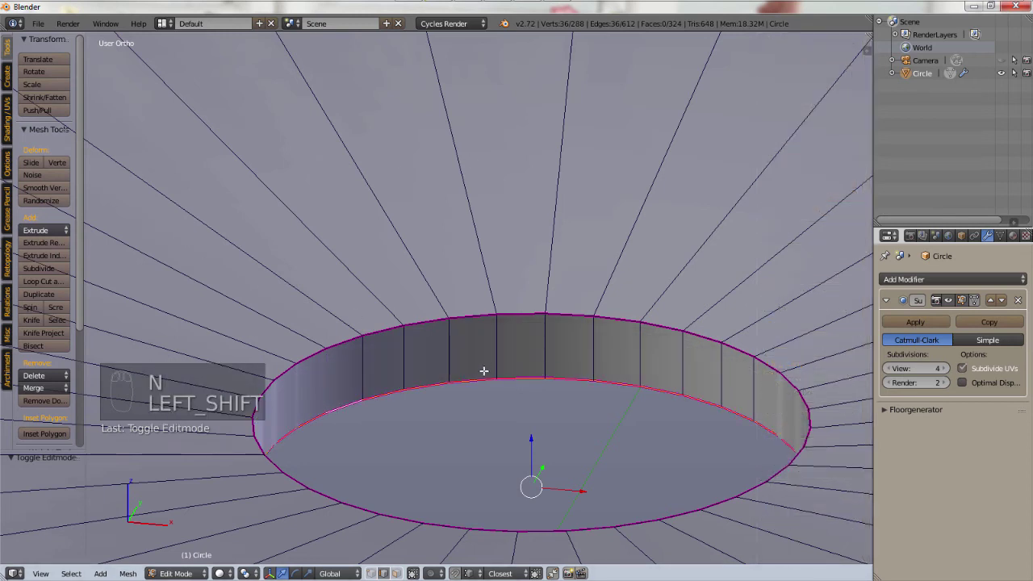
Step: Apply a full 1.000 edge crease to the selected rim edges with Shift+E
key(shift+e)
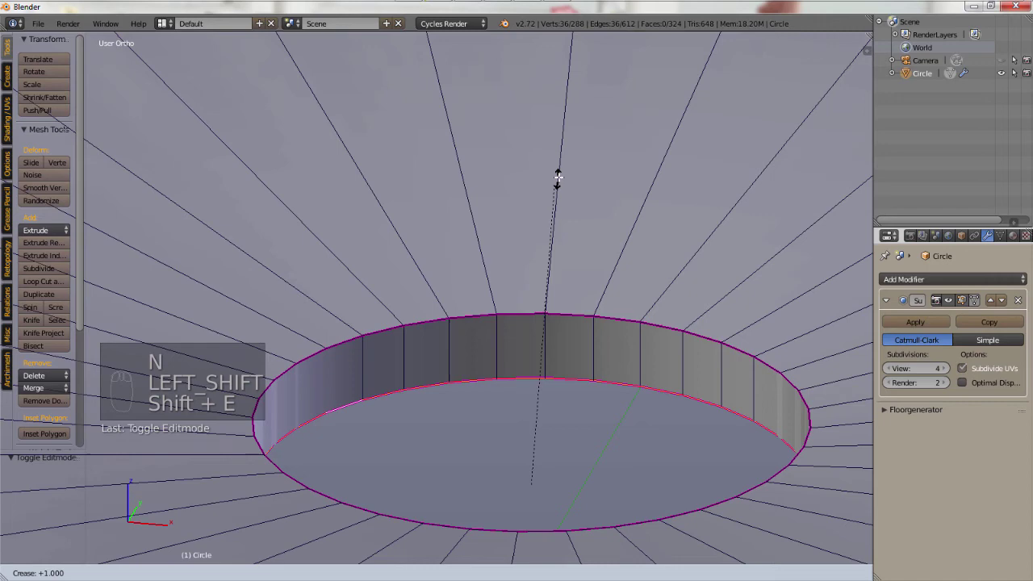
click(546, 292)
scroll(814, 387, down, 3)
scroll(809, 415, down, 2)
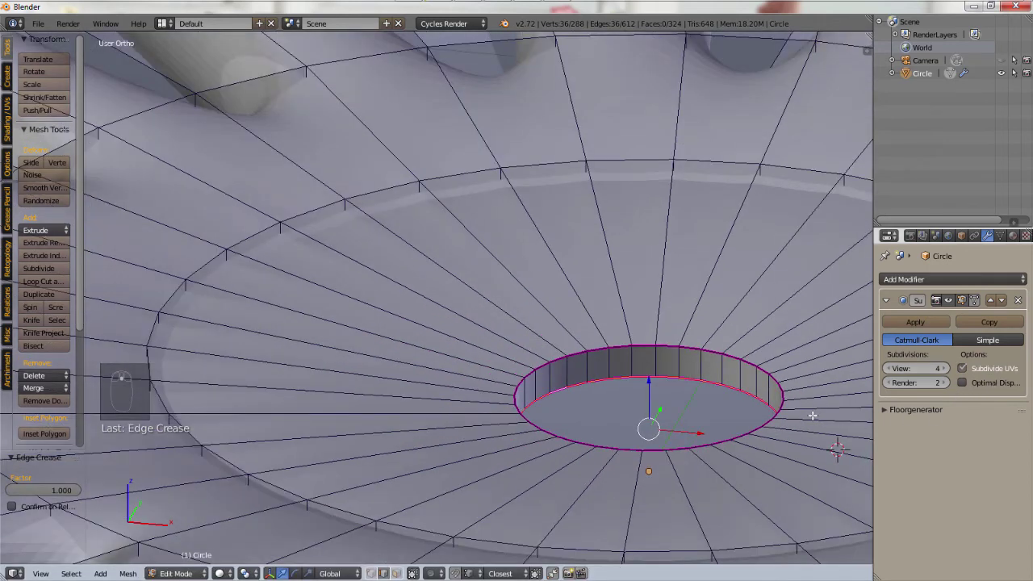
scroll(321, 500, up, 2)
click(178, 573)
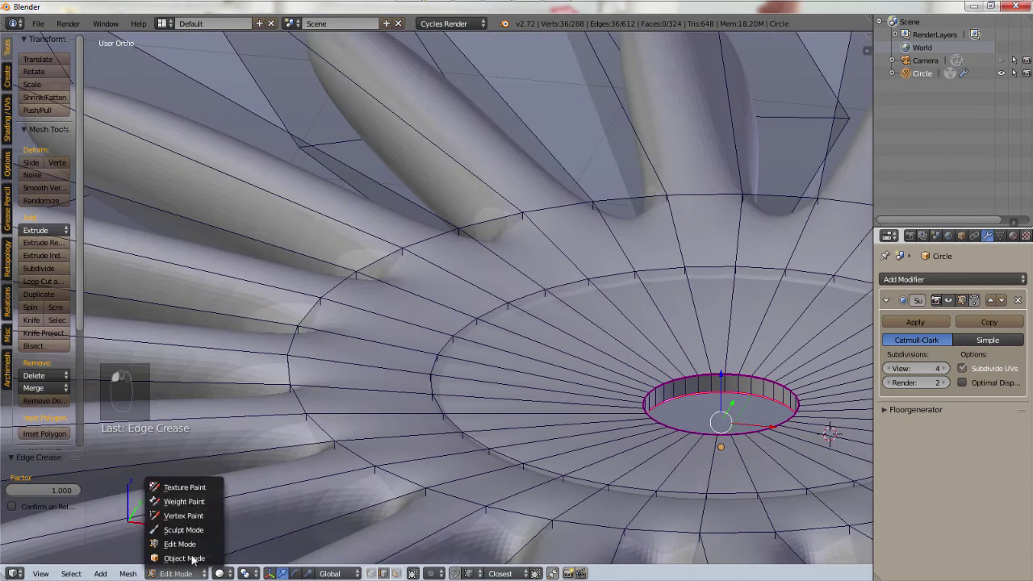
Step: Switch to Object Mode and zoom out to a low oblique view of the whole creased fan
click(198, 555)
scroll(645, 436, down, 2)
shift+middle_drag(641, 434, 546, 326)
scroll(655, 353, down, 5)
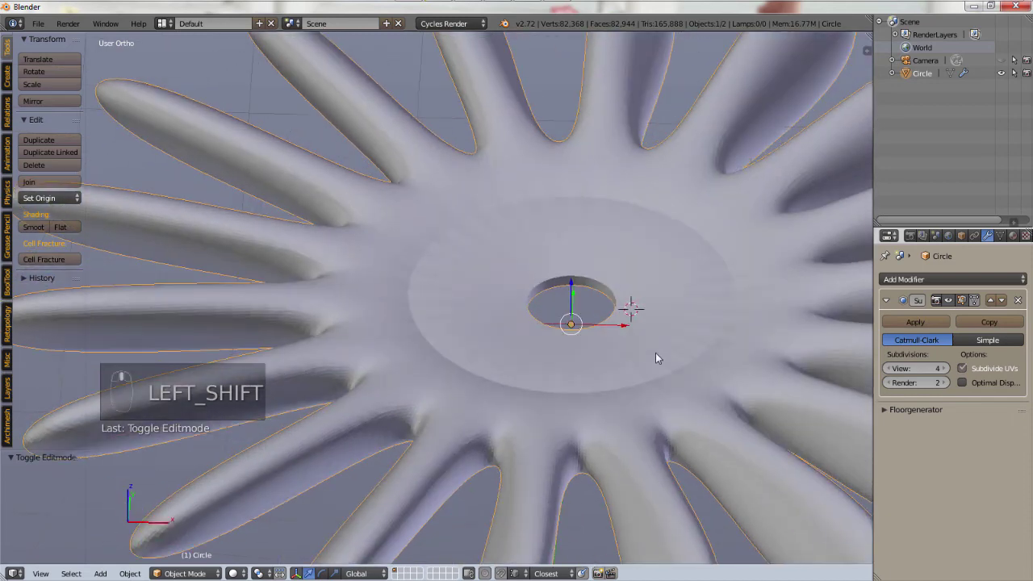
middle_drag(710, 435, 720, 412)
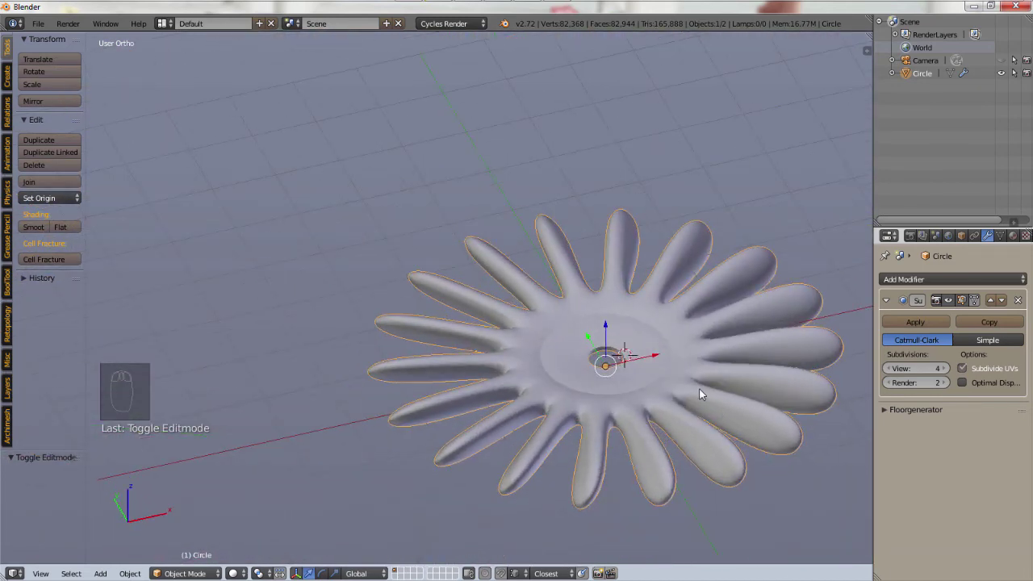